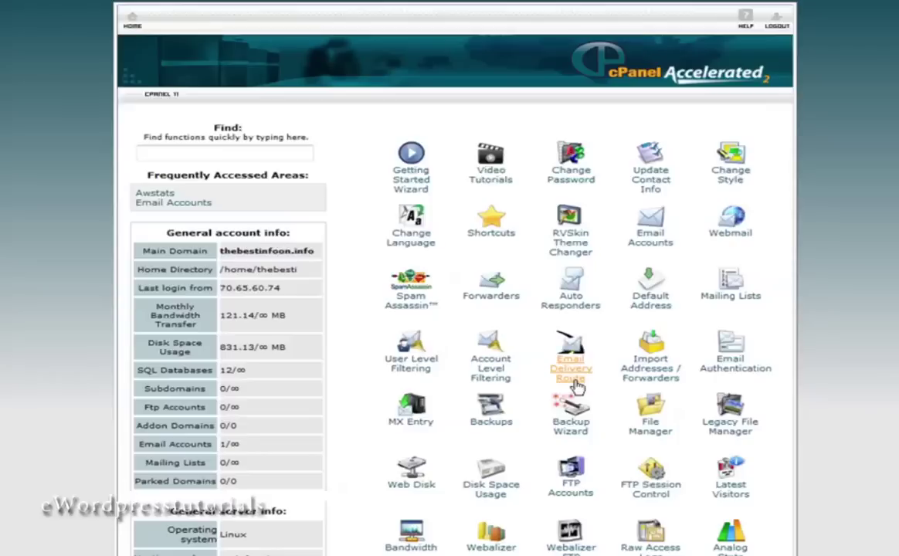
Open Fantastico De Luxe, pick WordPress under Blogs, and start a New Installation.
{"action": "scroll", "coordinate": [844, 345], "scroll_direction": "down", "scroll_amount": 5}
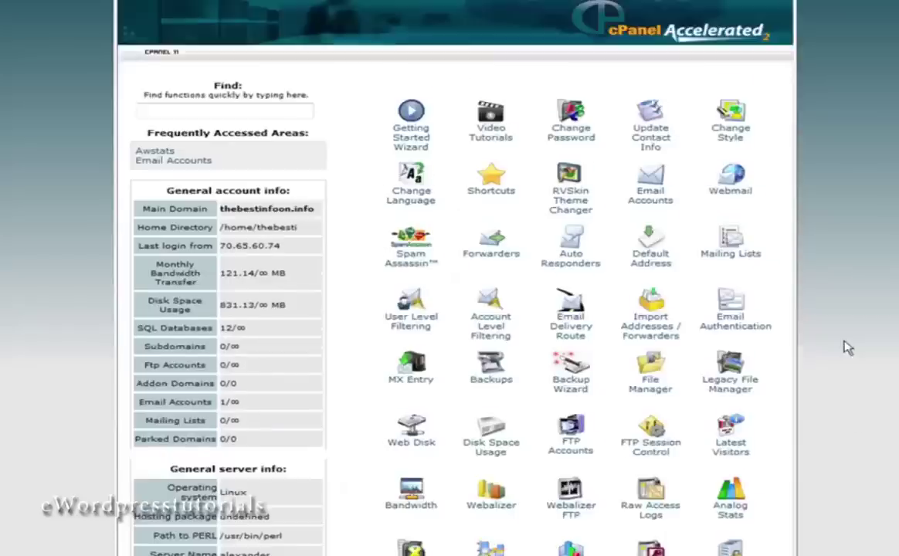
{"action": "left_click", "coordinate": [732, 340]}
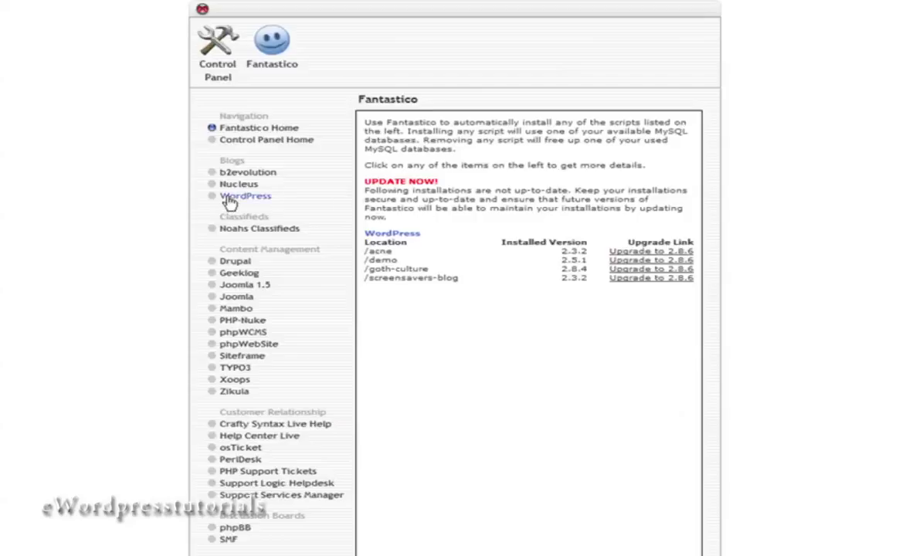
{"action": "left_click", "coordinate": [232, 196]}
{"action": "left_click", "coordinate": [398, 220]}
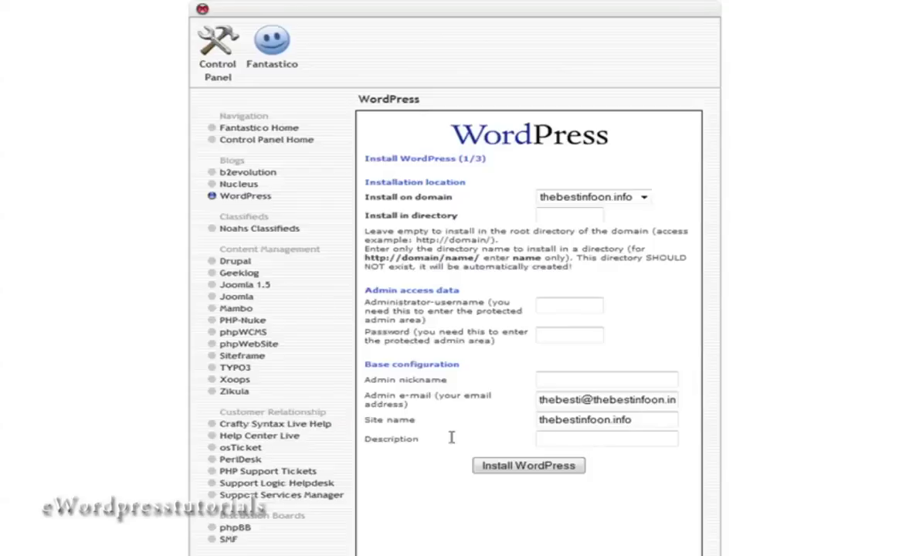
Install WordPress into the 'working' directory with admin username 'admin' and an admin password.
{"action": "left_click", "coordinate": [548, 215]}
{"action": "type", "text": "w"}
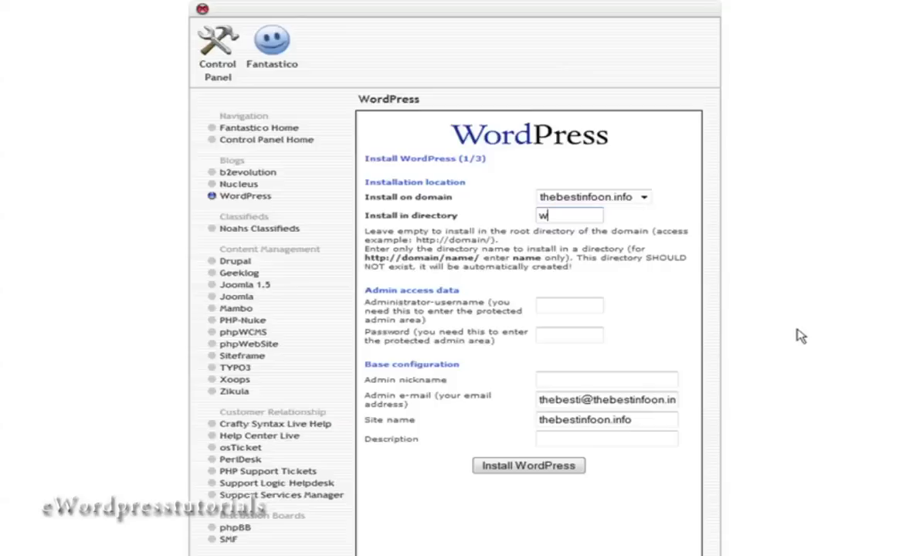
{"action": "type", "text": "orking"}
{"action": "left_click", "coordinate": [564, 304]}
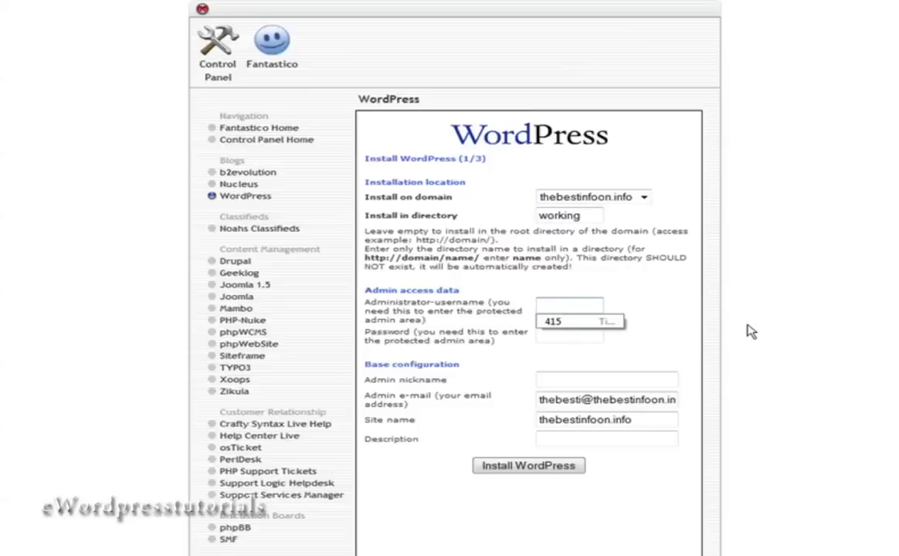
{"action": "type", "text": "admin"}
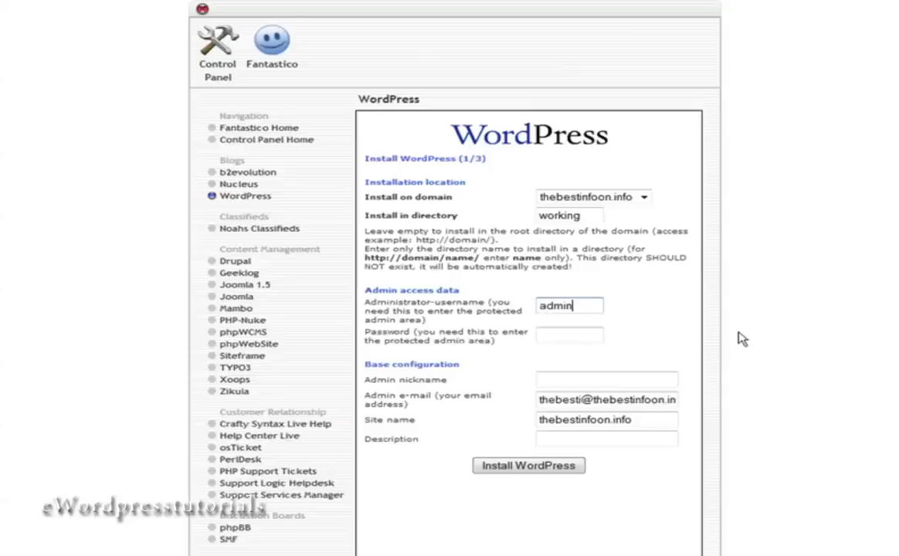
{"action": "key", "text": "Tab"}
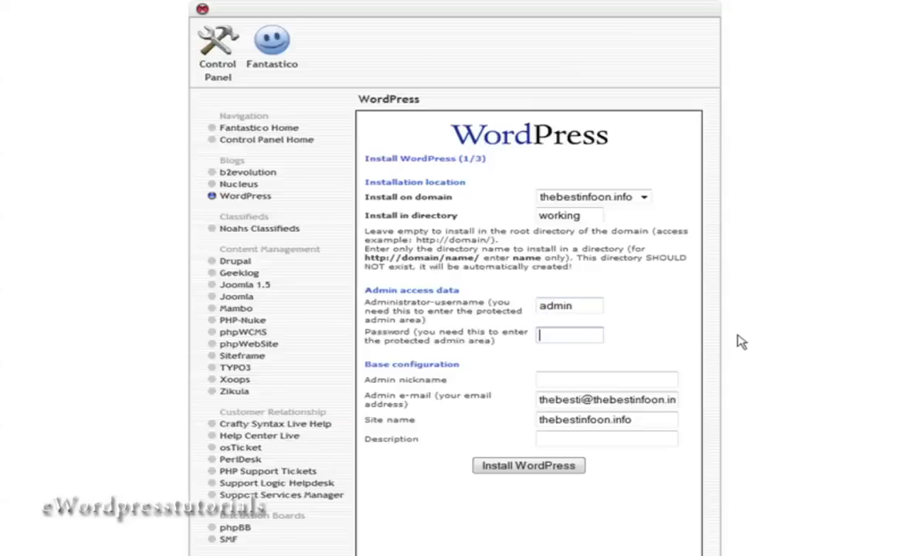
{"action": "type", "text": "password"}
{"action": "scroll", "coordinate": [610, 403], "scroll_direction": "down", "scroll_amount": 2}
{"action": "scroll", "coordinate": [651, 403], "scroll_direction": "down", "scroll_amount": 1}
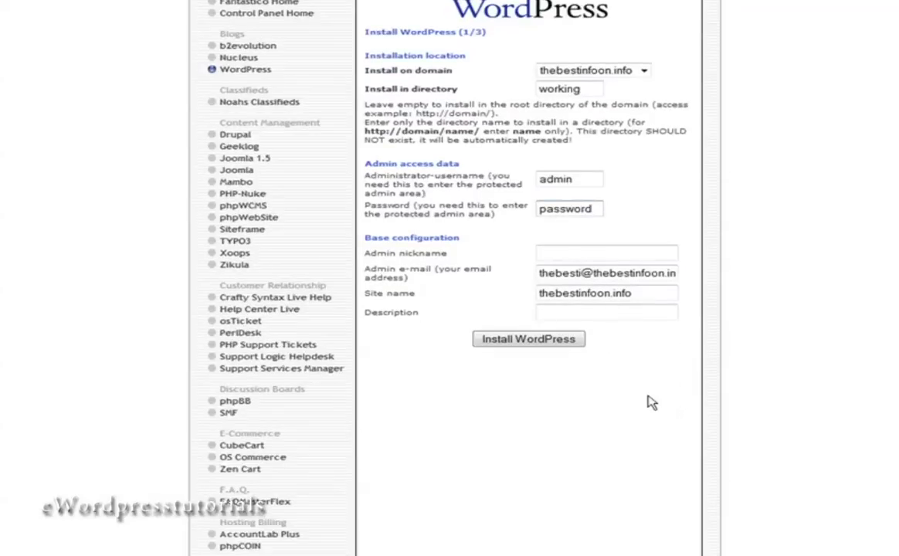
{"action": "left_click", "coordinate": [526, 345]}
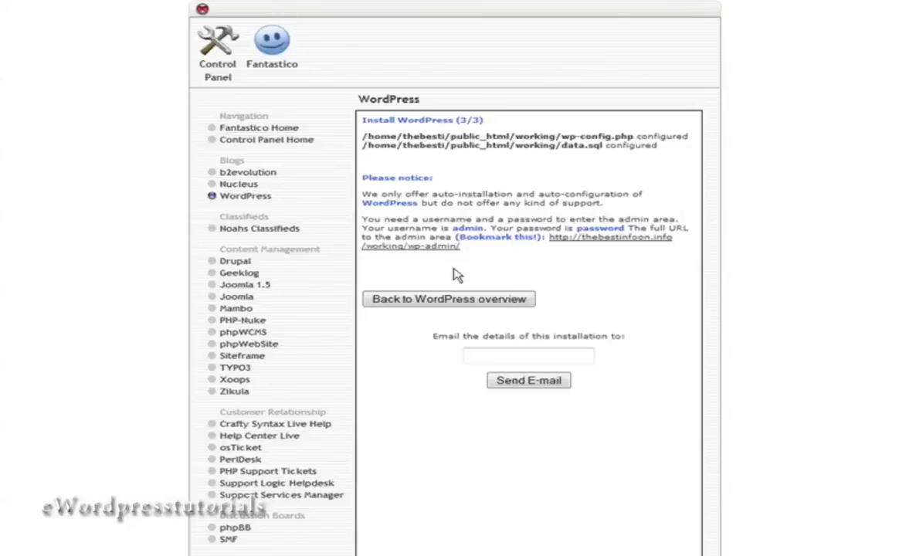
Log in to the new site's wp-admin as 'admin' with the account password.
{"action": "left_click", "coordinate": [419, 247]}
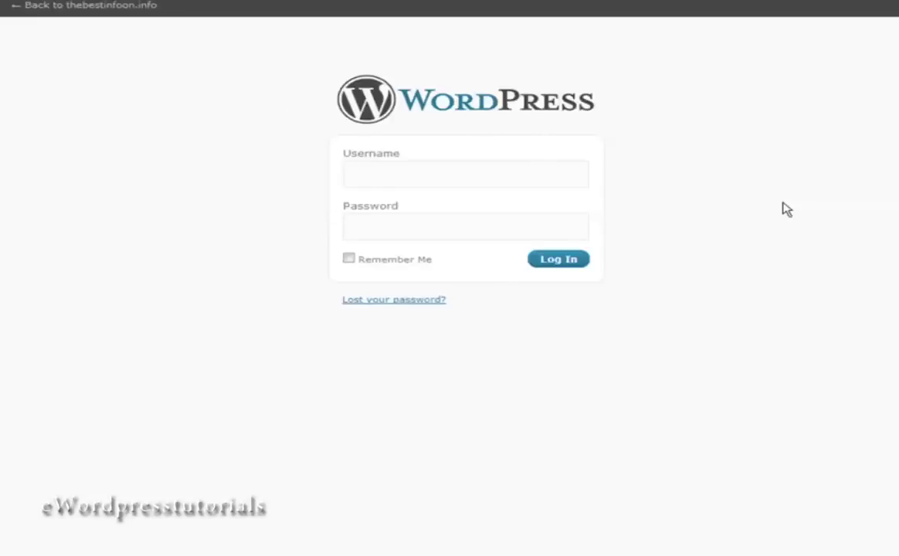
{"action": "type", "text": "admin"}
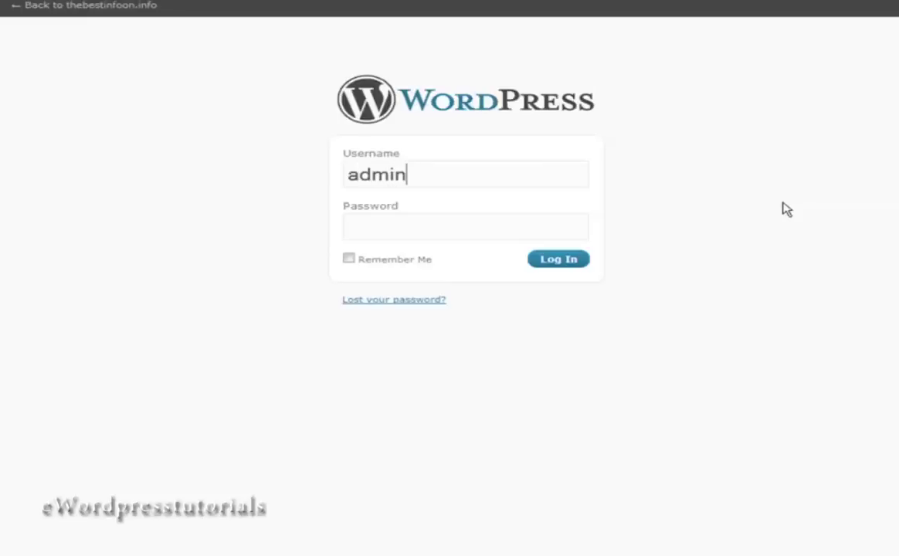
{"action": "key", "text": "Tab"}
{"action": "type", "text": "********"}
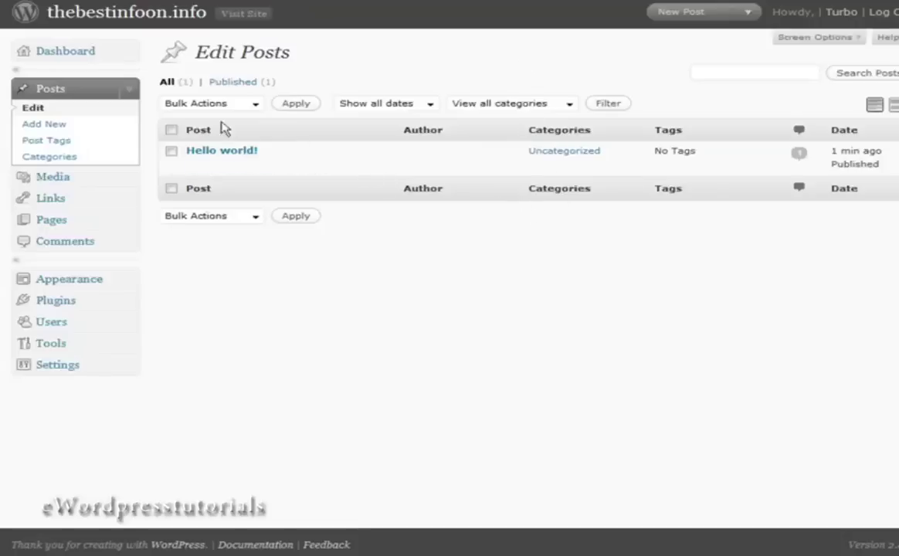
Publish a new post titled 'Release Schedule' with the pasted three January release dates.
{"action": "left_click", "coordinate": [37, 123]}
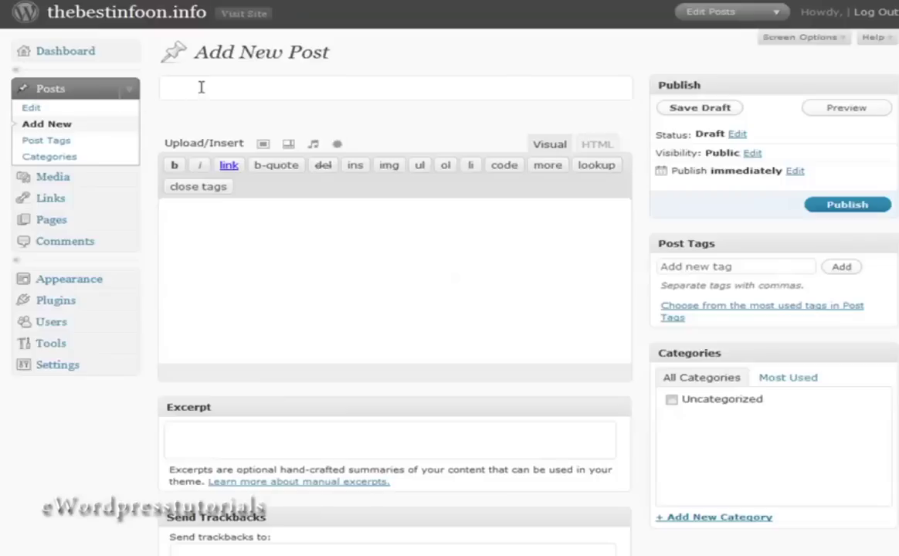
{"action": "type", "text": "Release Schedule"}
{"action": "left_click", "coordinate": [189, 213]}
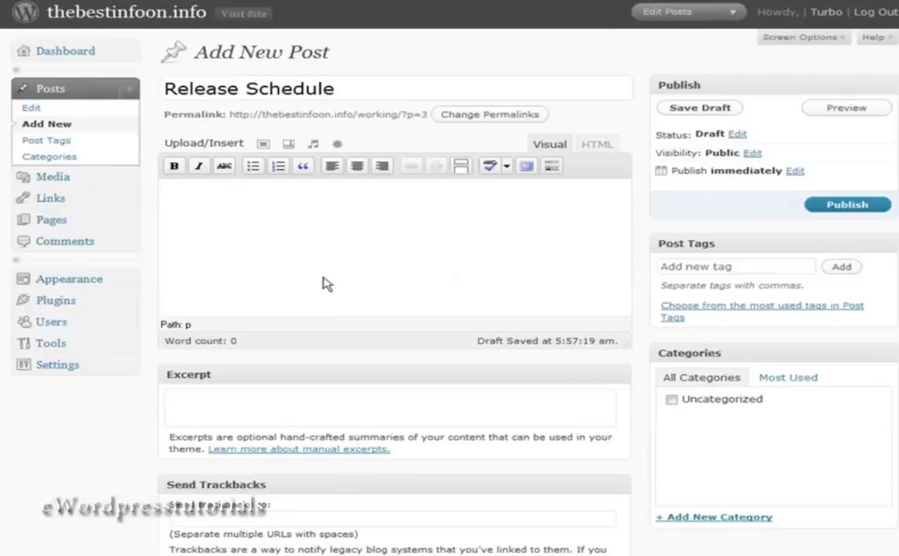
{"action": "type", "text": "January 1 - How to lose a guy in 10 days. January 15 - How to get him back in 1 hour. January 31 - How to get rid of him again"}
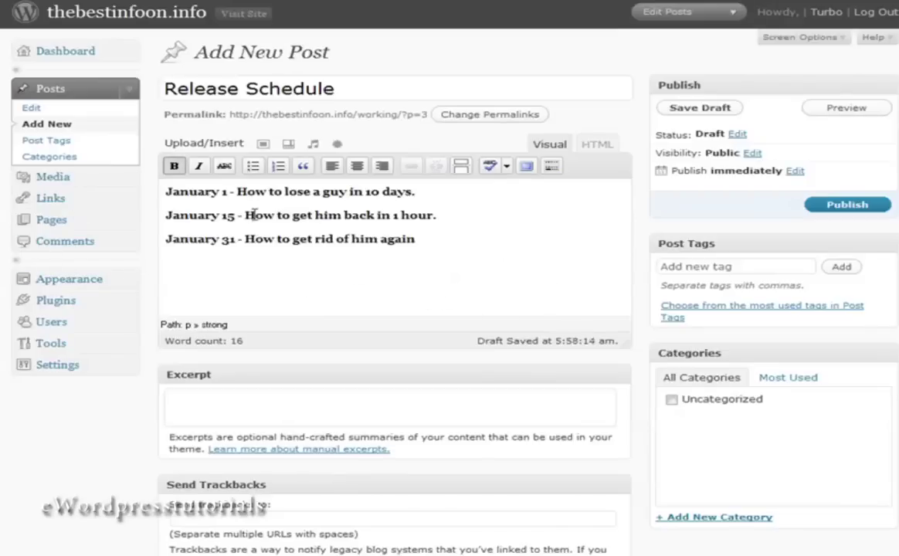
{"action": "left_click", "coordinate": [860, 205]}
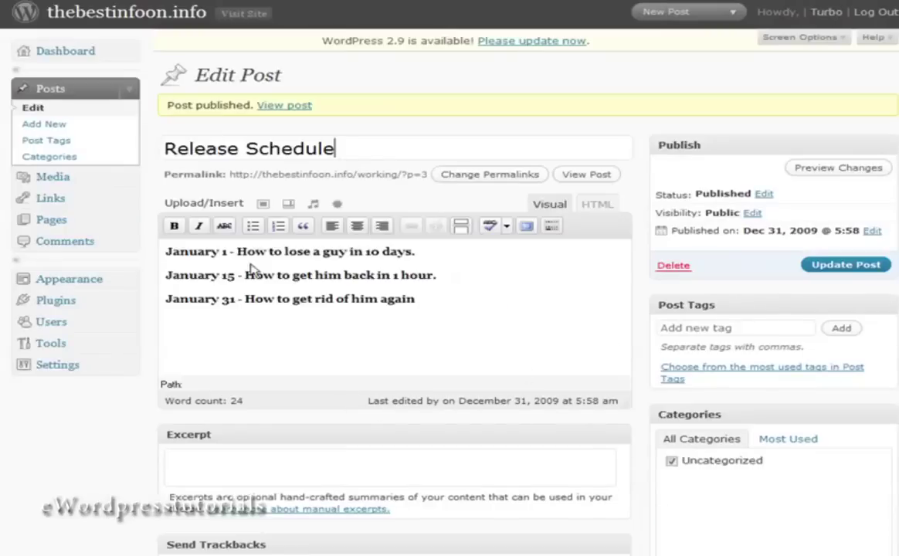
View the WordPress General and Privacy settings pages.
{"action": "left_click", "coordinate": [58, 365]}
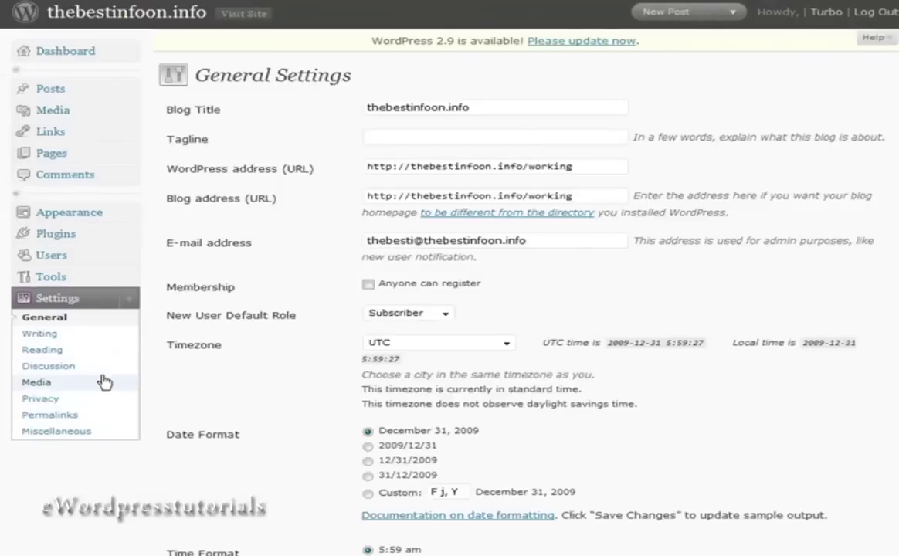
{"action": "left_click", "coordinate": [31, 398]}
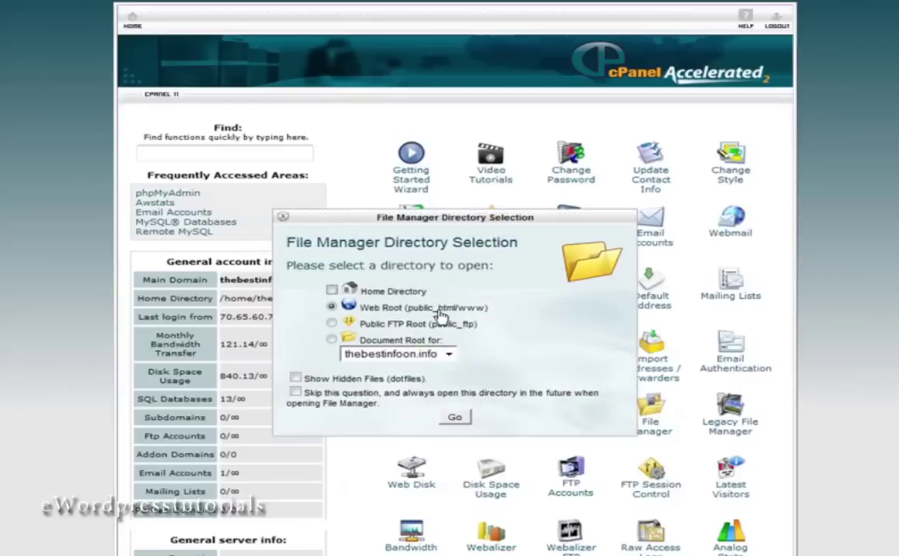
Open File Manager at the web root, enter the working folder and select wp-config.php.
{"action": "left_click", "coordinate": [456, 417]}
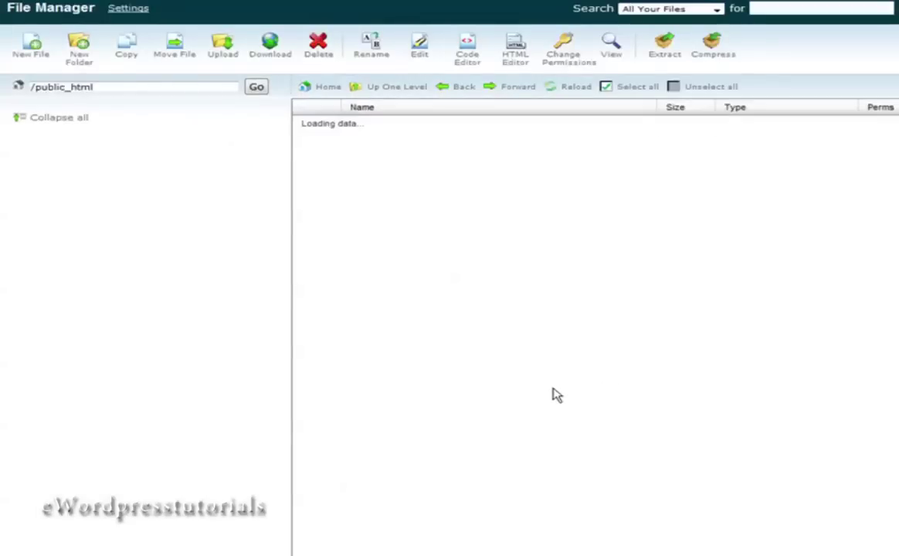
{"action": "scroll", "coordinate": [489, 376], "scroll_direction": "down", "scroll_amount": 3}
{"action": "scroll", "coordinate": [488, 376], "scroll_direction": "down", "scroll_amount": 8}
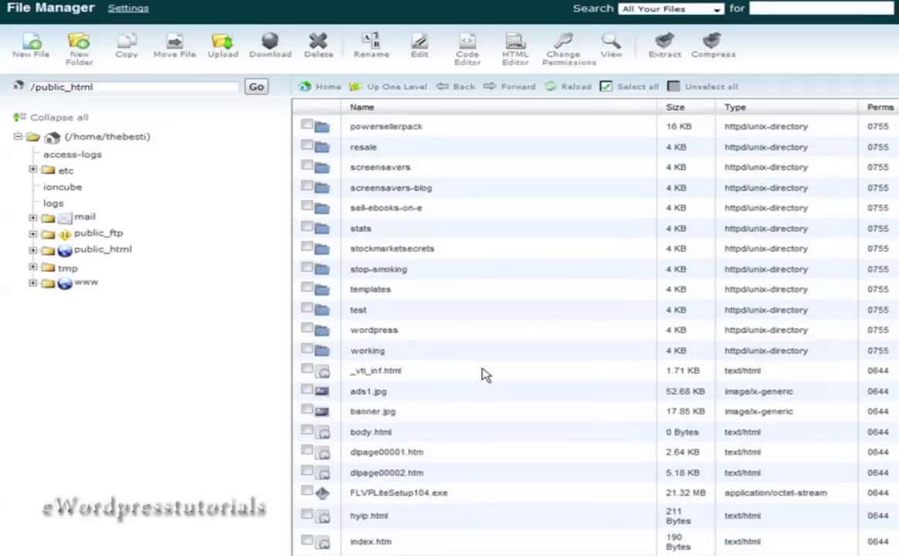
{"action": "scroll", "coordinate": [487, 375], "scroll_direction": "down", "scroll_amount": 1}
{"action": "double_click", "coordinate": [356, 297]}
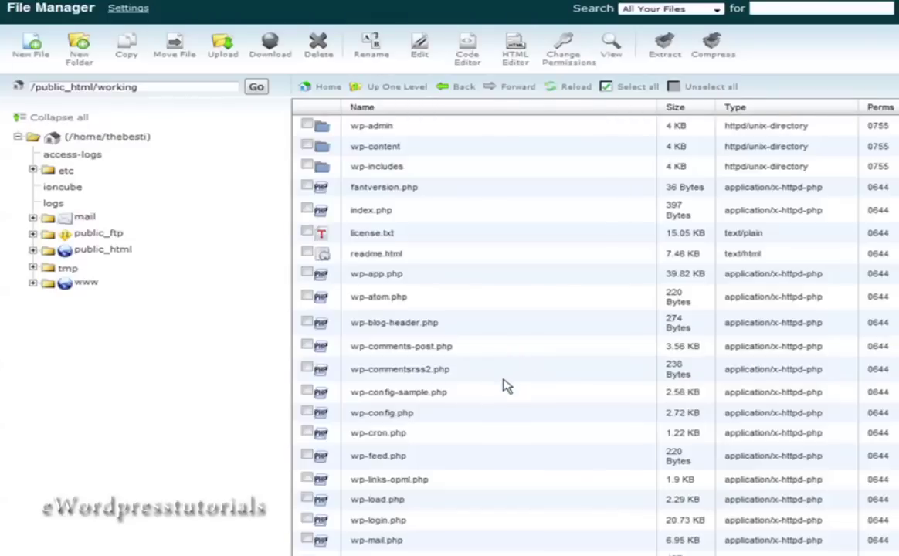
{"action": "left_click", "coordinate": [413, 417]}
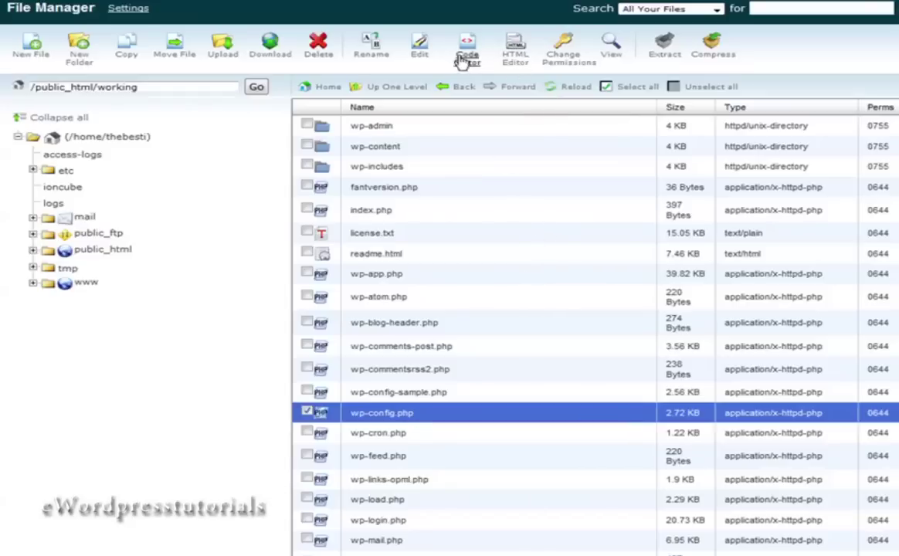
Open wp-config.php in the code editor, skipping the encoding check.
{"action": "left_click", "coordinate": [419, 47]}
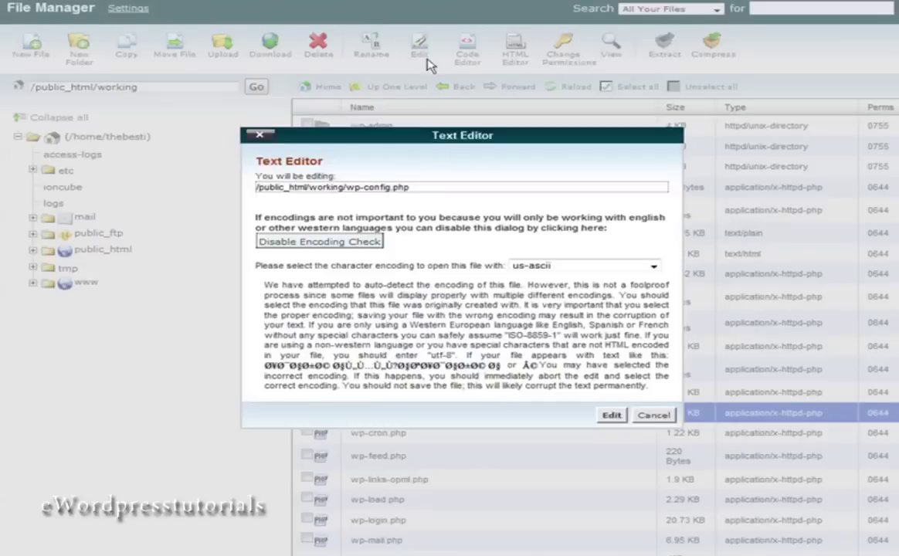
{"action": "left_click", "coordinate": [367, 243]}
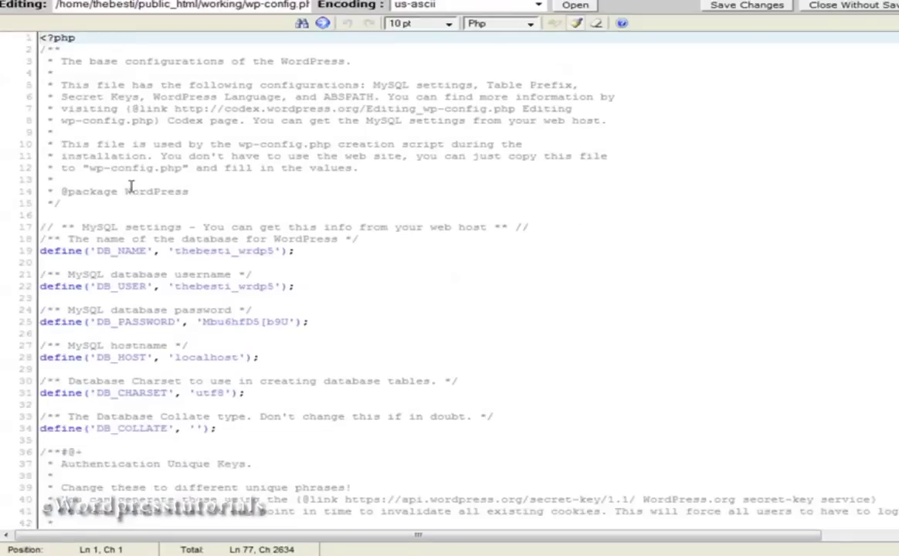
{"action": "scroll", "coordinate": [170, 181], "scroll_direction": "down", "scroll_amount": 2}
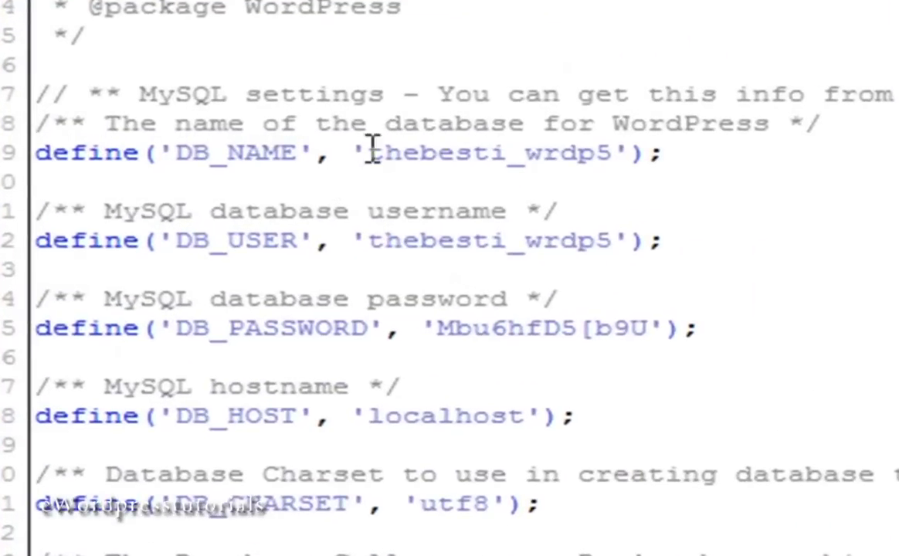
Select and copy the DB_NAME value in wp-config.php.
{"action": "left_click_drag", "start_coordinate": [368, 153], "coordinate": [609, 163]}
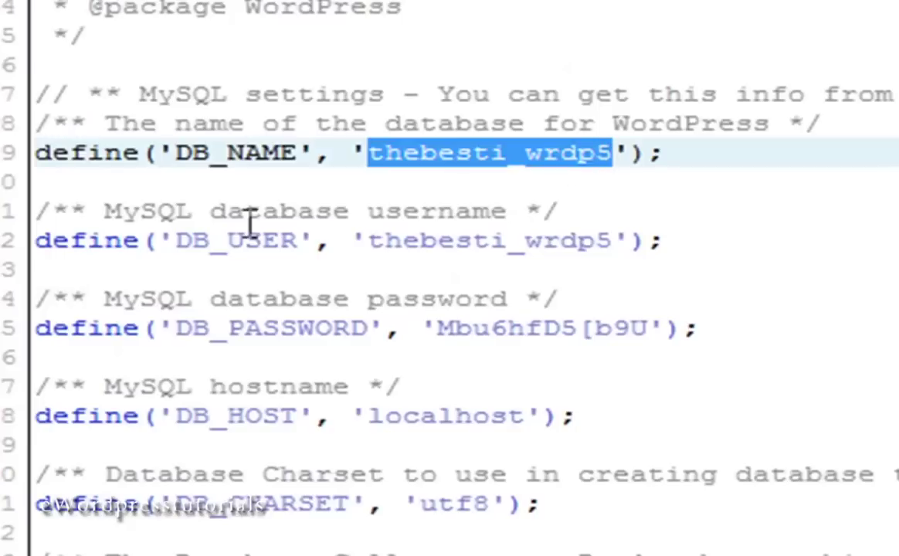
{"action": "right_click", "coordinate": [512, 157]}
{"action": "left_click", "coordinate": [621, 274]}
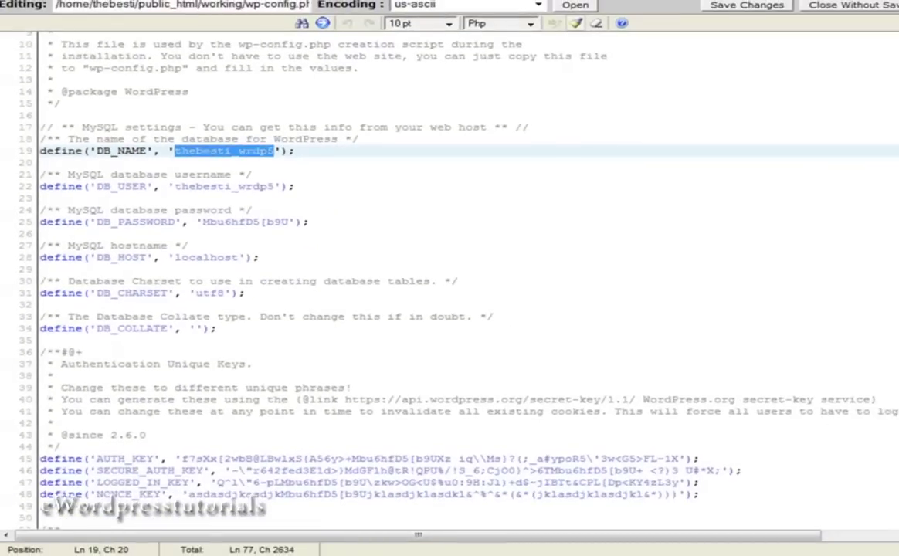
Open Notepad and paste the database name under the db name label.
{"action": "left_click", "coordinate": [154, 555]}
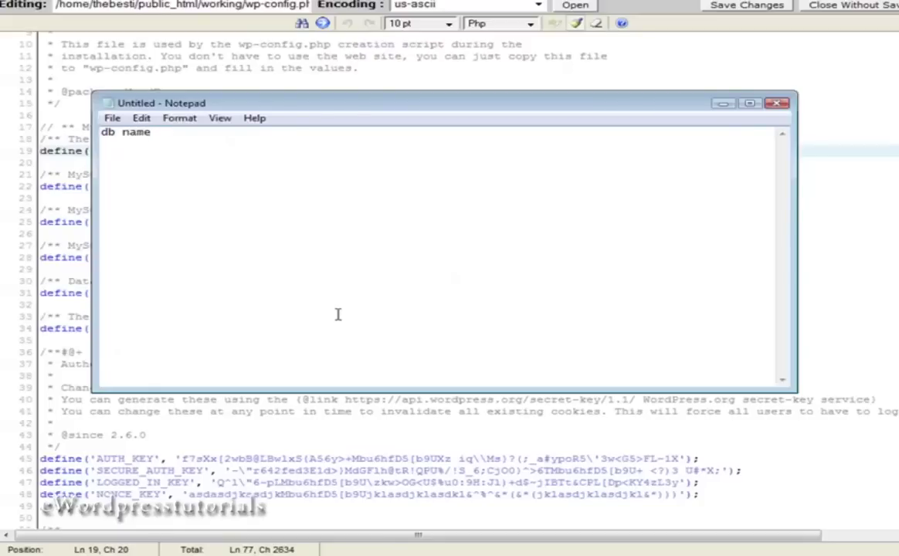
{"action": "key", "text": "Return"}
{"action": "key", "text": "Return"}
{"action": "key", "text": "ctrl+v"}
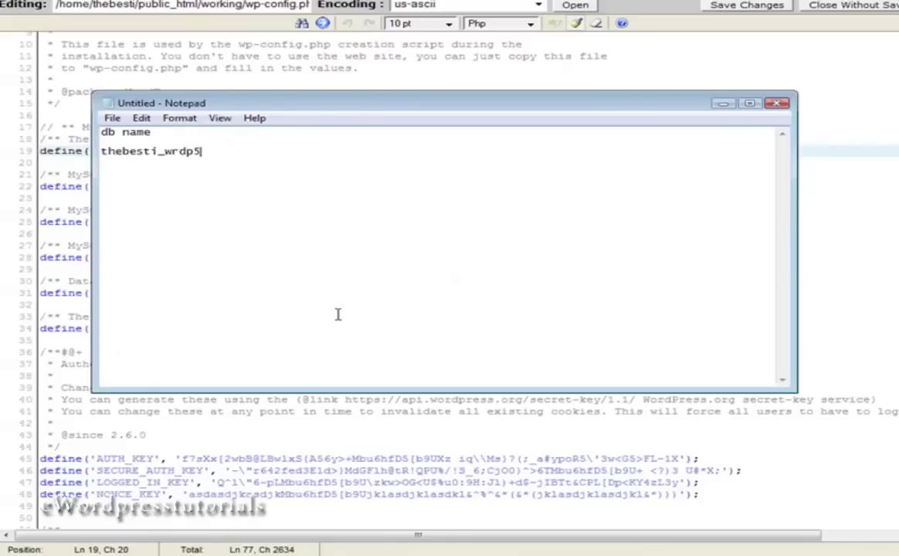
Add a user name label and paste the DB_USER value copied from wp-config.php.
{"action": "type", "text": "user name"}
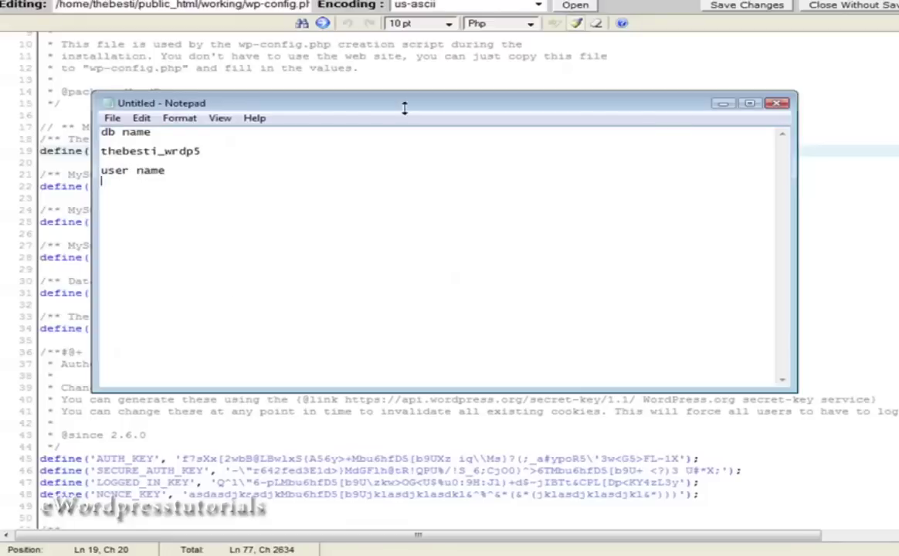
{"action": "key", "text": "alt+Tab"}
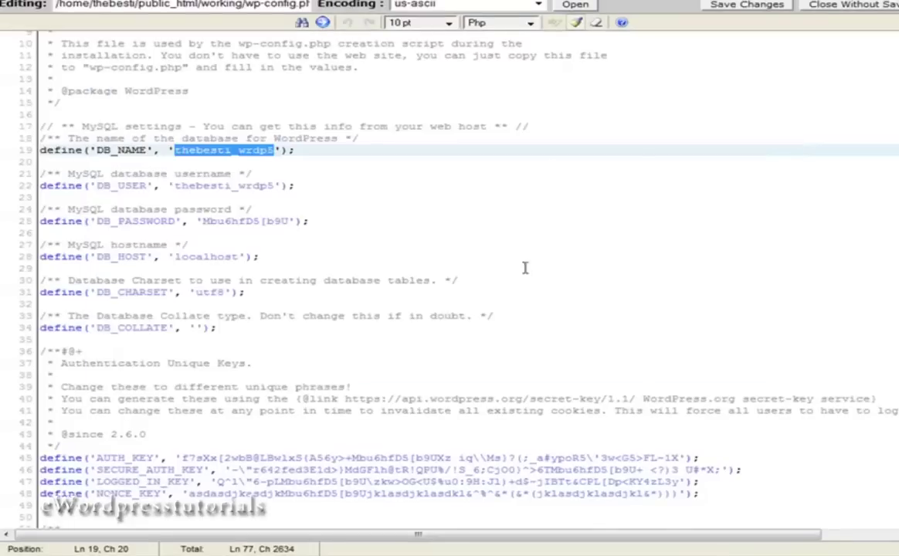
{"action": "left_click", "coordinate": [526, 268]}
{"action": "scroll", "coordinate": [282, 255], "scroll_direction": "down", "scroll_amount": 2}
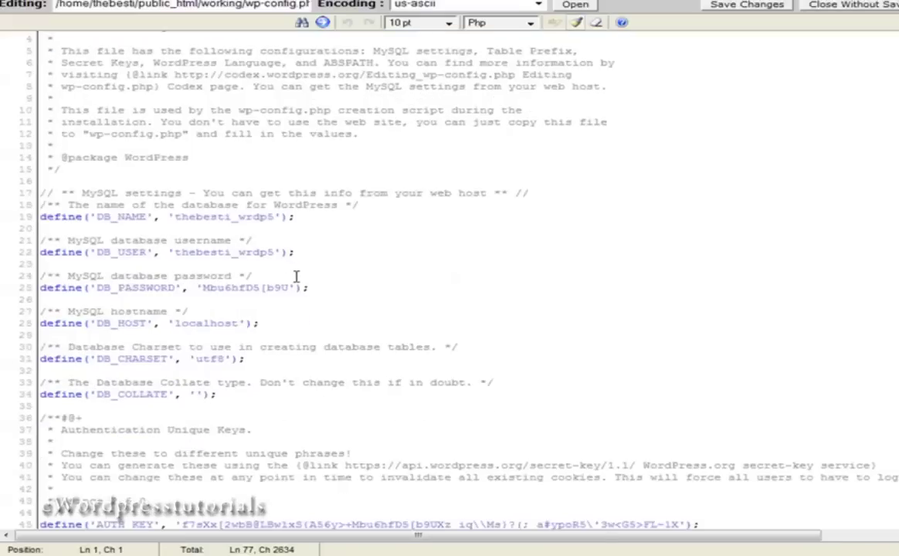
{"action": "scroll", "coordinate": [282, 292], "scroll_direction": "down", "scroll_amount": 3}
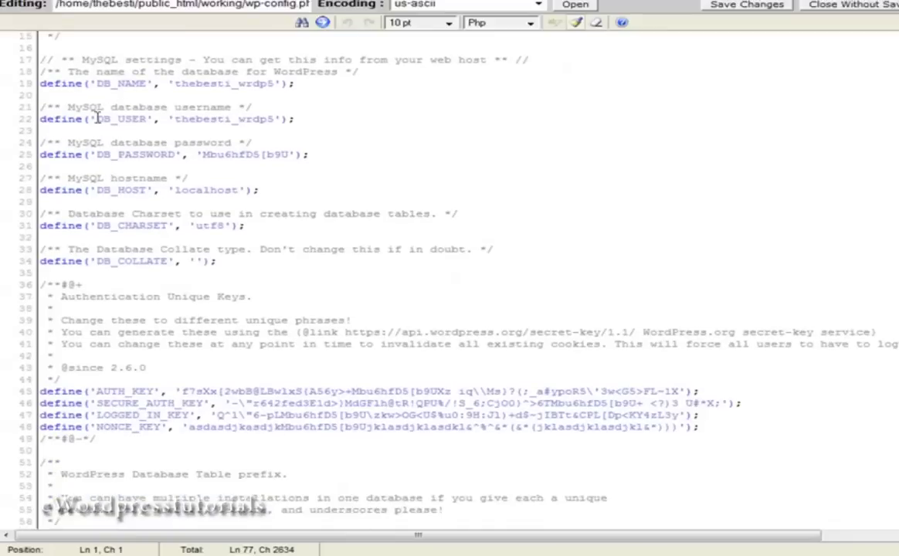
{"action": "left_click_drag", "start_coordinate": [177, 119], "coordinate": [273, 124]}
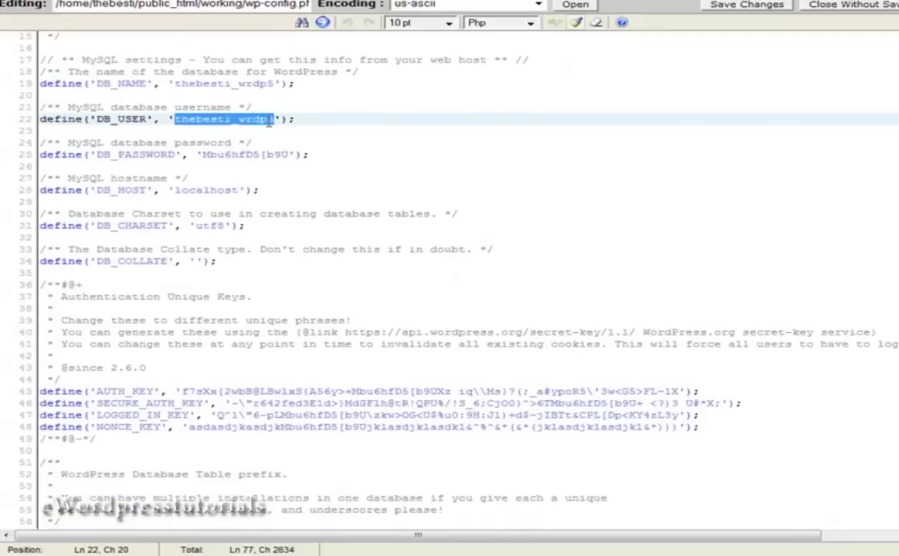
{"action": "right_click", "coordinate": [240, 110]}
{"action": "left_click", "coordinate": [315, 168]}
{"action": "key", "text": "alt+Tab"}
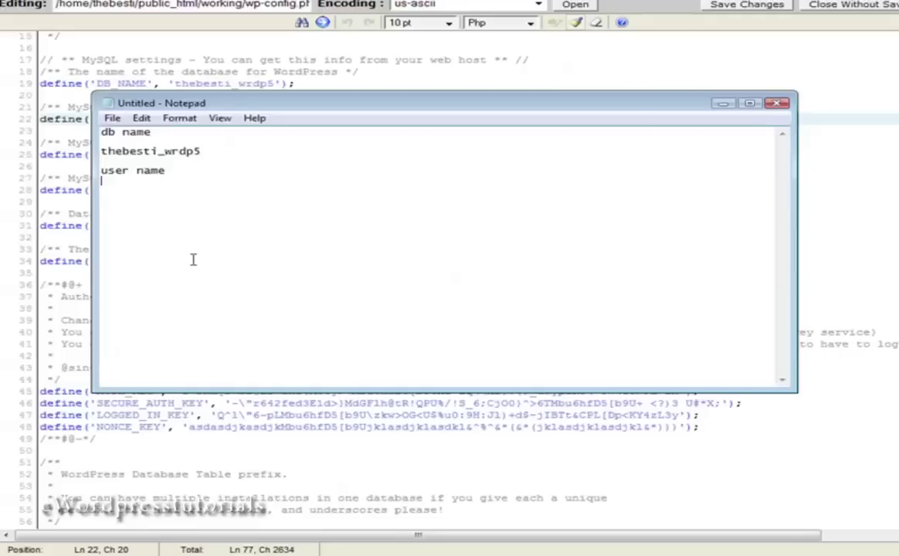
{"action": "key", "text": "ctrl+v"}
{"action": "key", "text": "Return"}
Add a password label and paste the copied DB_PASSWORD value beneath it.
{"action": "type", "text": "passwo"}
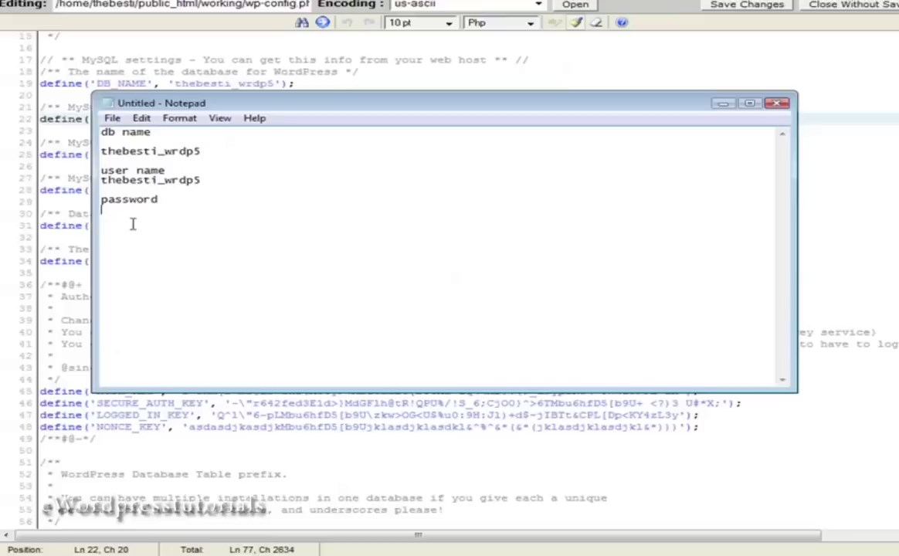
{"action": "left_click", "coordinate": [579, 66]}
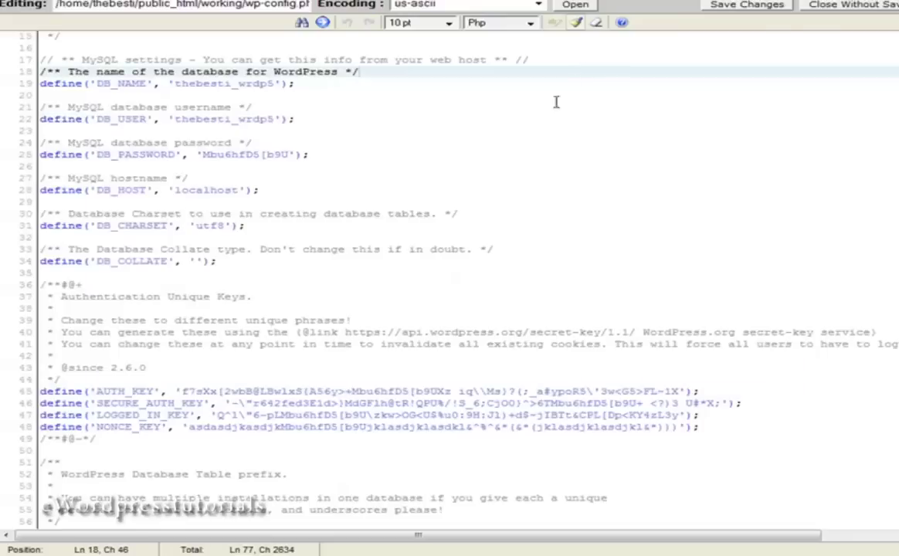
{"action": "scroll", "coordinate": [556, 101], "scroll_direction": "down", "scroll_amount": 1}
{"action": "left_click_drag", "start_coordinate": [203, 89], "coordinate": [224, 90]}
{"action": "left_click", "coordinate": [226, 91]}
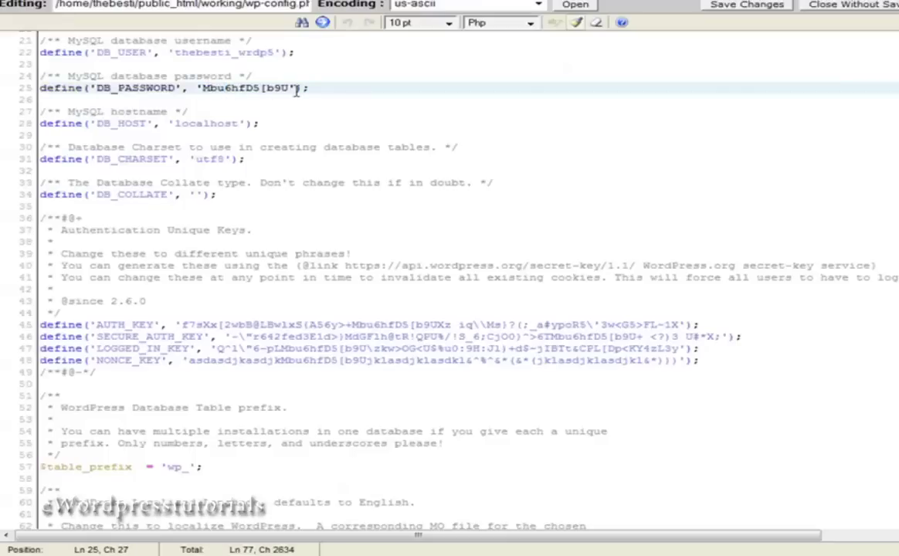
{"action": "left_click_drag", "start_coordinate": [286, 88], "coordinate": [213, 88]}
{"action": "right_click", "coordinate": [206, 82]}
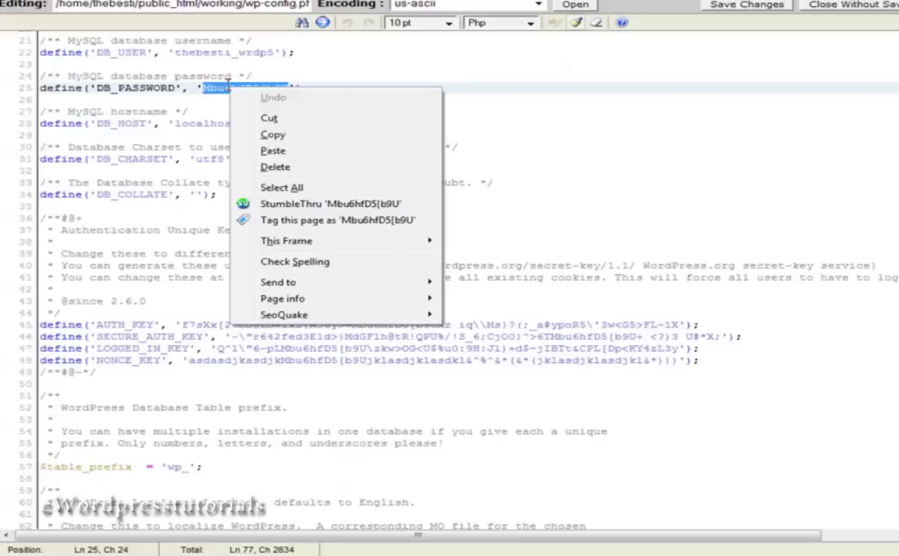
{"action": "left_click", "coordinate": [285, 136]}
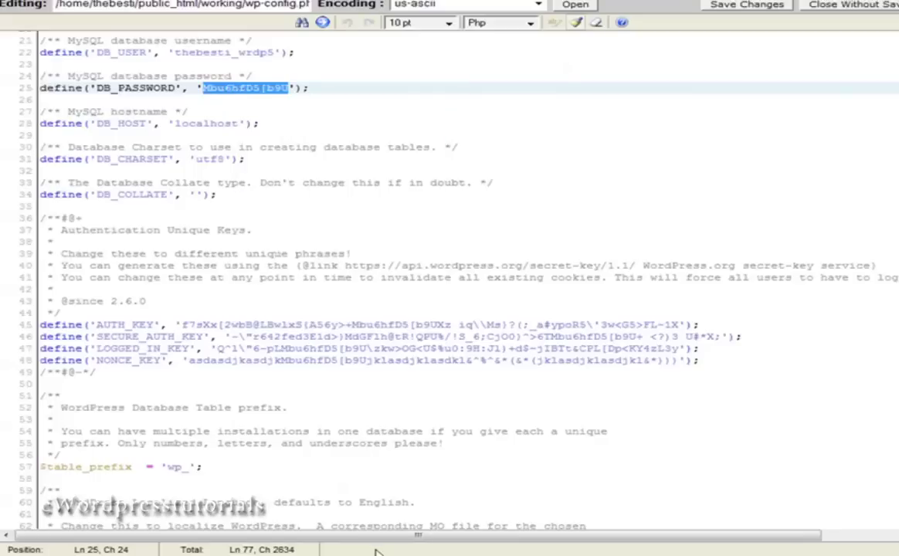
{"action": "key", "text": "alt+Tab"}
{"action": "left_click", "coordinate": [104, 210]}
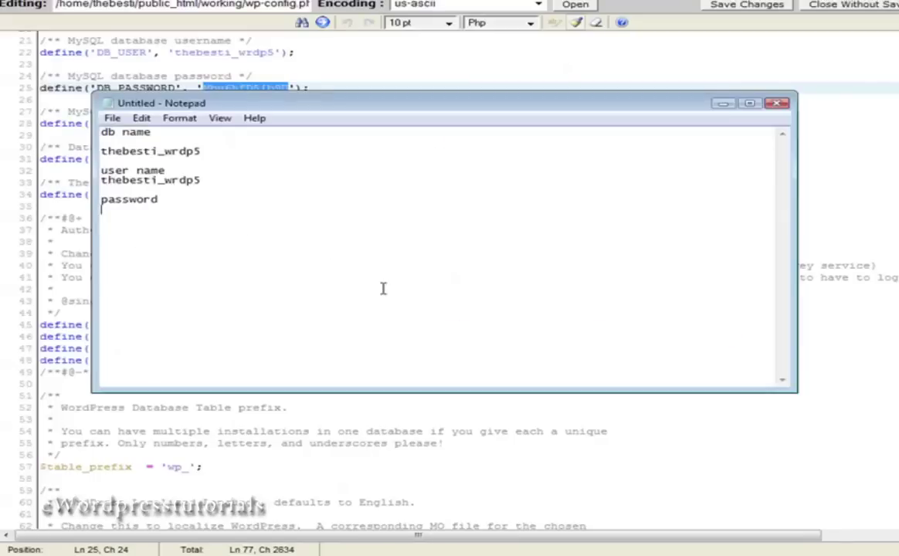
{"action": "key", "text": "ctrl+v"}
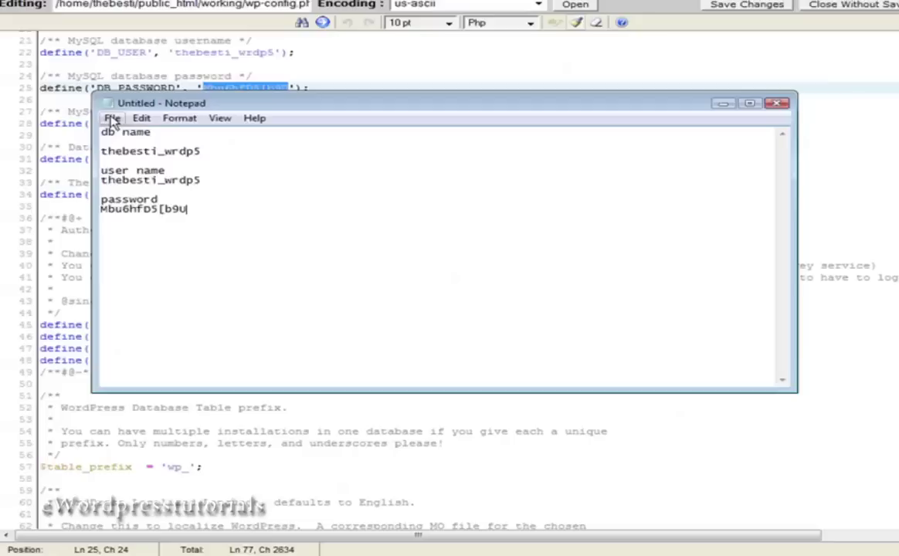
Save the Notepad credentials note as 'dbinfo'.
{"action": "left_click", "coordinate": [112, 120]}
{"action": "left_click", "coordinate": [136, 175]}
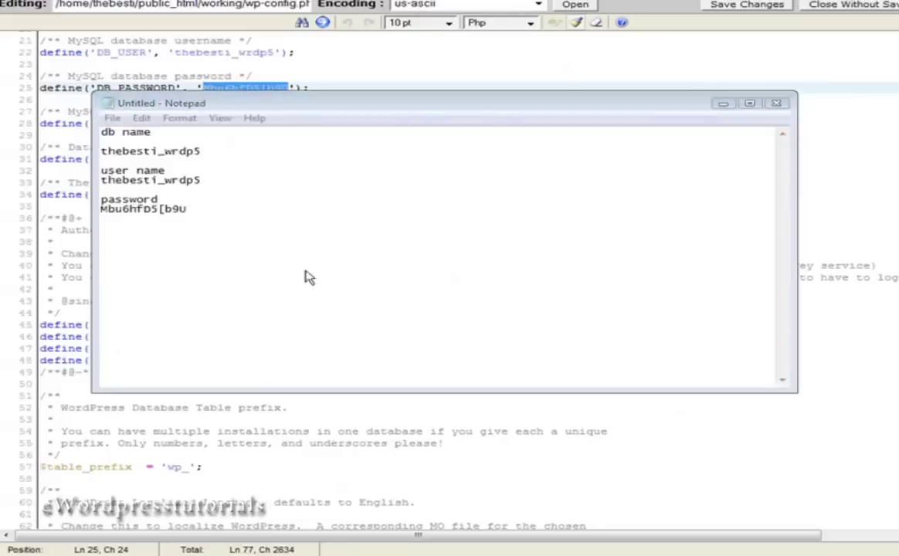
{"action": "type", "text": "dbinfo"}
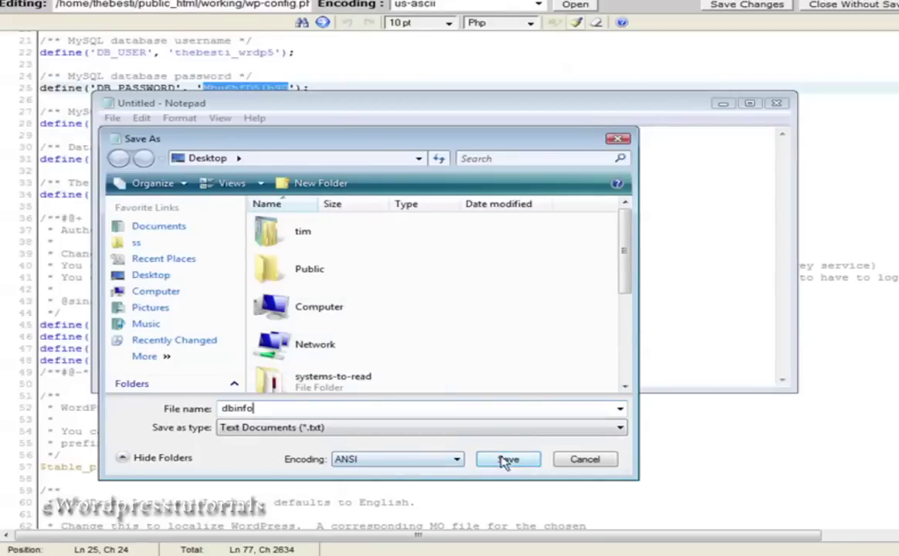
{"action": "left_click", "coordinate": [507, 458]}
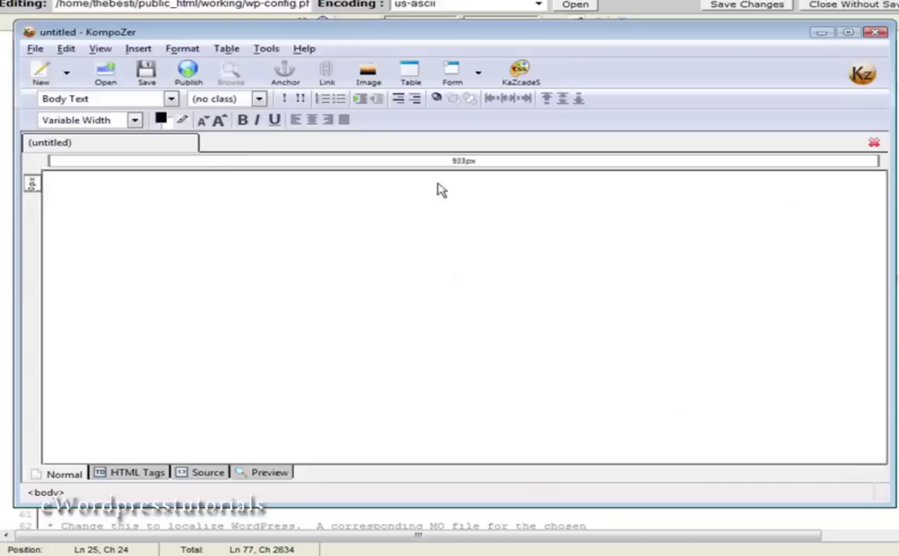
Centre the first line and type 'PLR Product of the month'.
{"action": "left_click", "coordinate": [298, 119]}
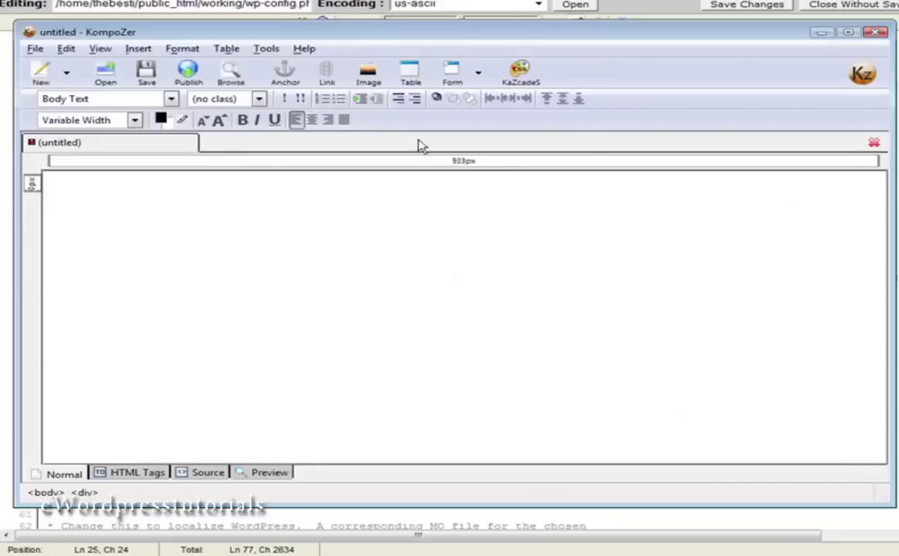
{"action": "left_click", "coordinate": [312, 120]}
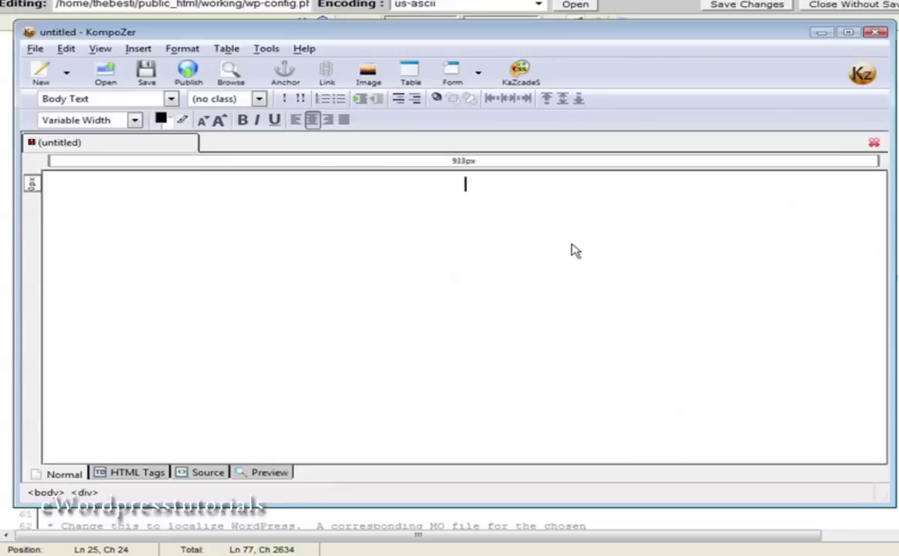
{"action": "type", "text": "Pl"}
{"action": "type", "text": "R F"}
{"action": "type", "text": "roduc"}
{"action": "type", "text": "t of the"}
{"action": "type", "text": " month"}
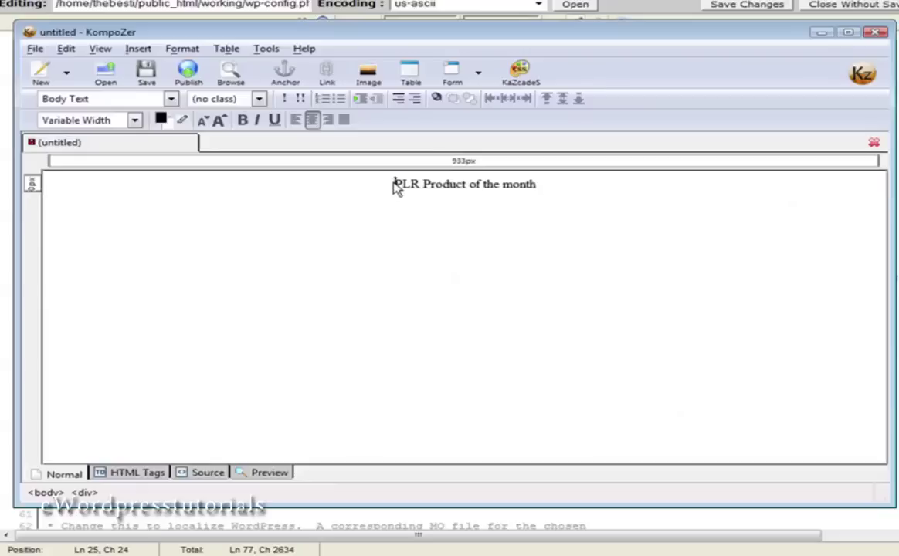
Enlarge the 'PLR Product of the month' line and format it as Heading 1.
{"action": "left_click_drag", "start_coordinate": [393, 183], "coordinate": [538, 195]}
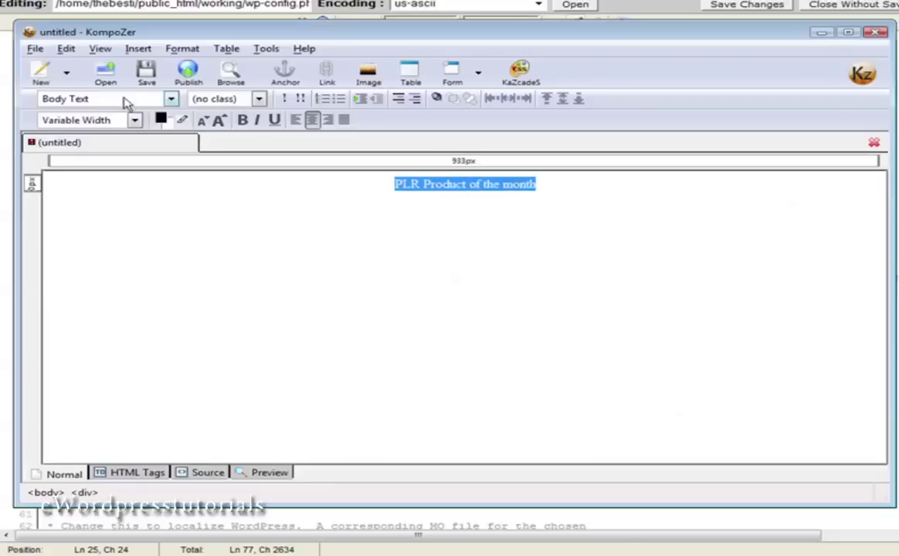
{"action": "left_click", "coordinate": [219, 121]}
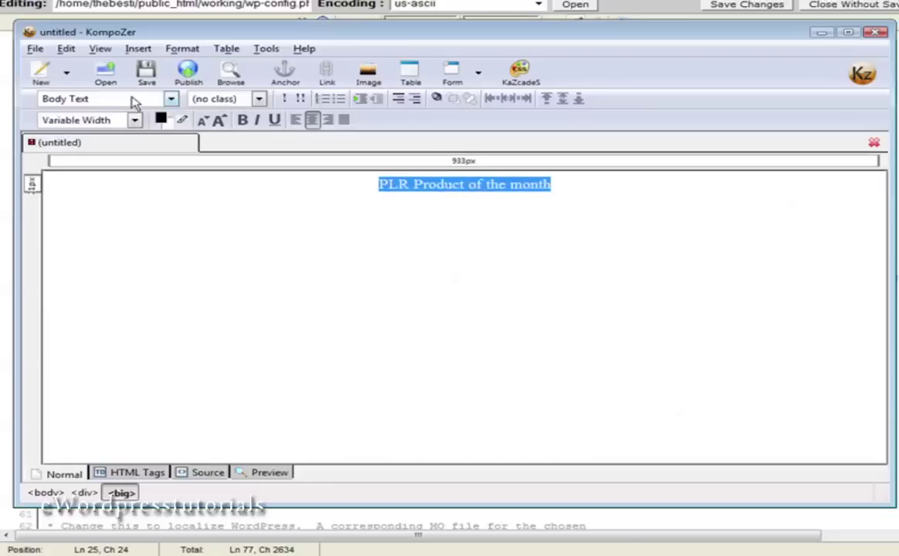
{"action": "left_click", "coordinate": [171, 99]}
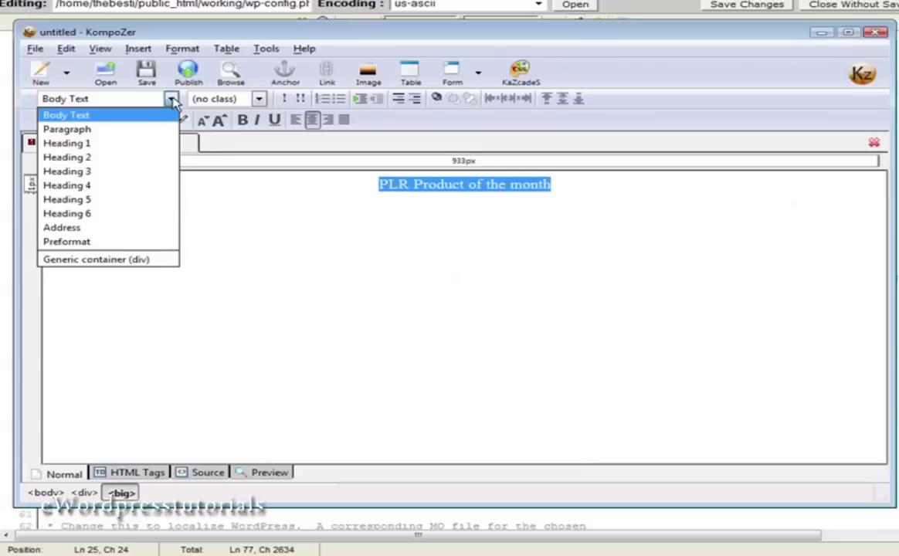
{"action": "left_click", "coordinate": [153, 146]}
{"action": "left_click", "coordinate": [519, 277]}
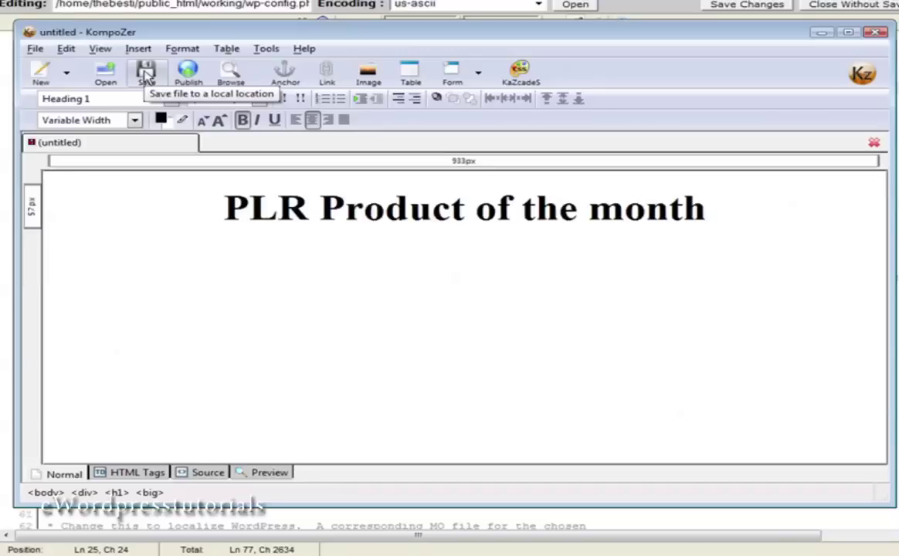
Save the page with title release-schedule as release-schedule.html, then minimize KompoZer.
{"action": "left_click", "coordinate": [146, 75]}
{"action": "type", "text": "release-schedule"}
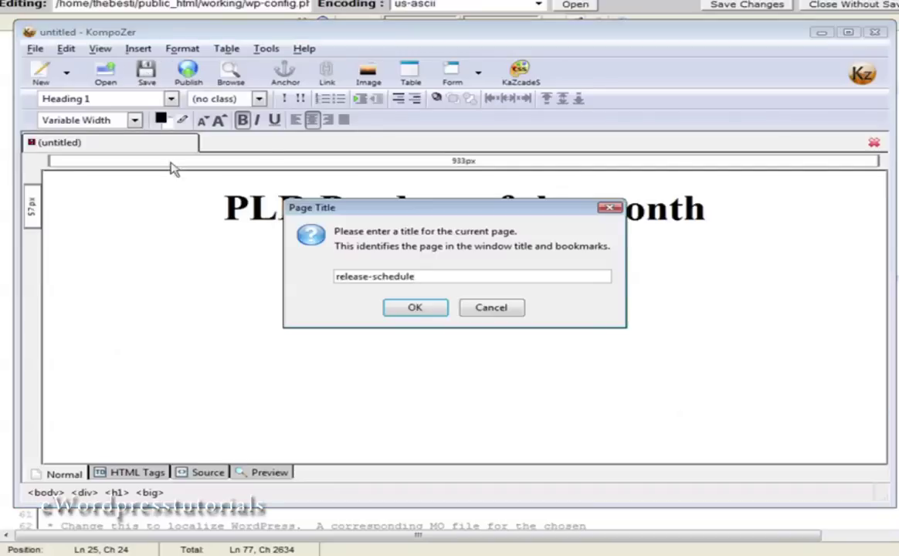
{"action": "left_click", "coordinate": [414, 309]}
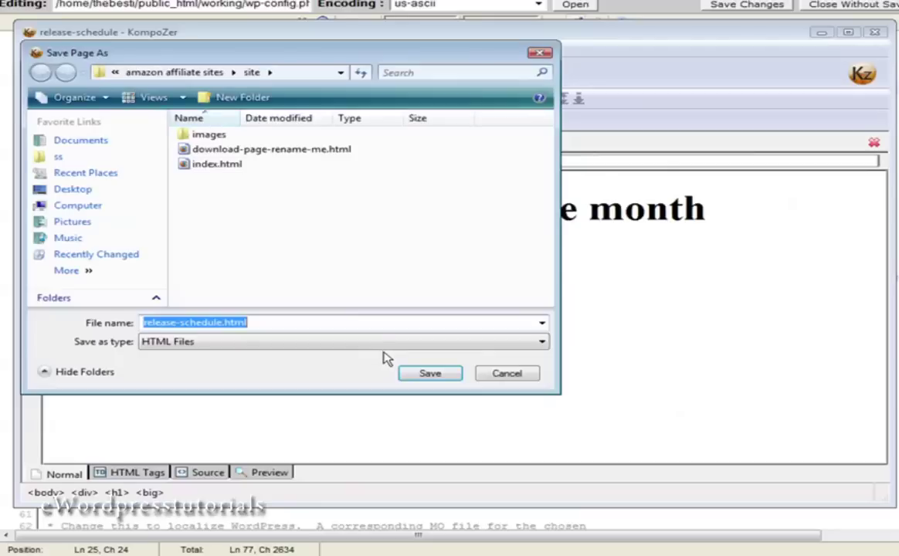
{"action": "left_click", "coordinate": [430, 373]}
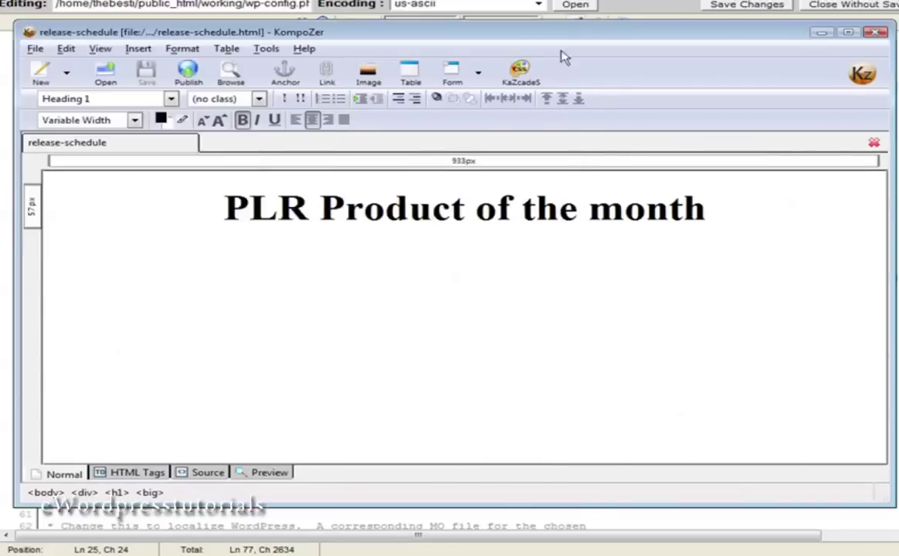
{"action": "left_click", "coordinate": [821, 32]}
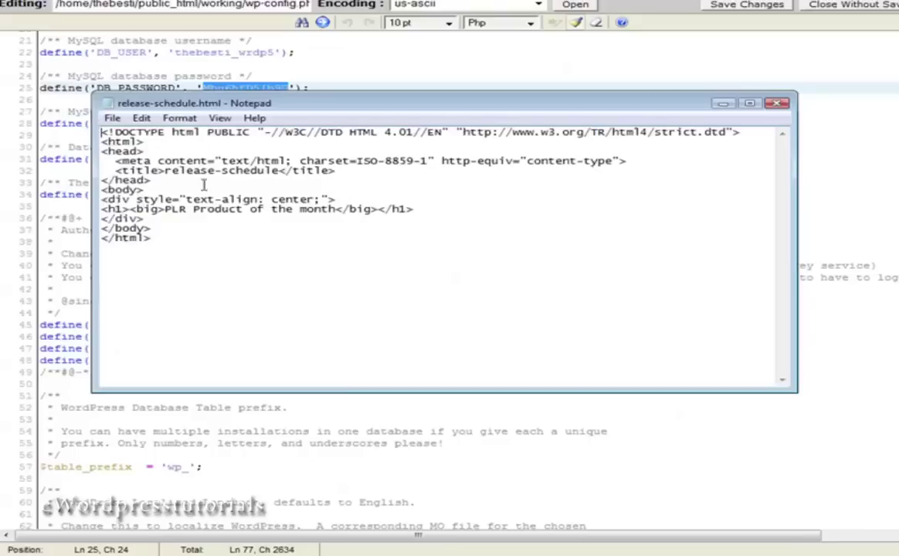
Save the file as release-schedule.php with Save as type set to All Files (*.*).
{"action": "left_click", "coordinate": [112, 118]}
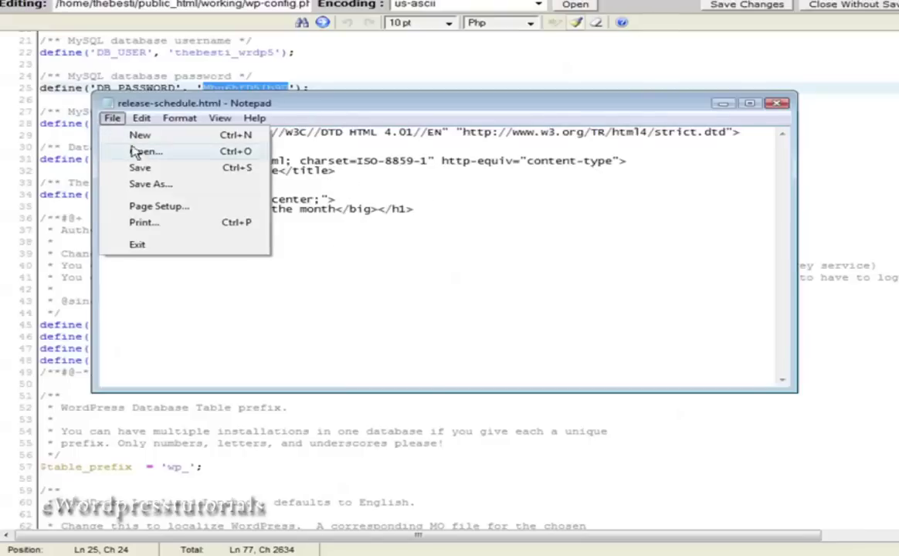
{"action": "left_click", "coordinate": [155, 184]}
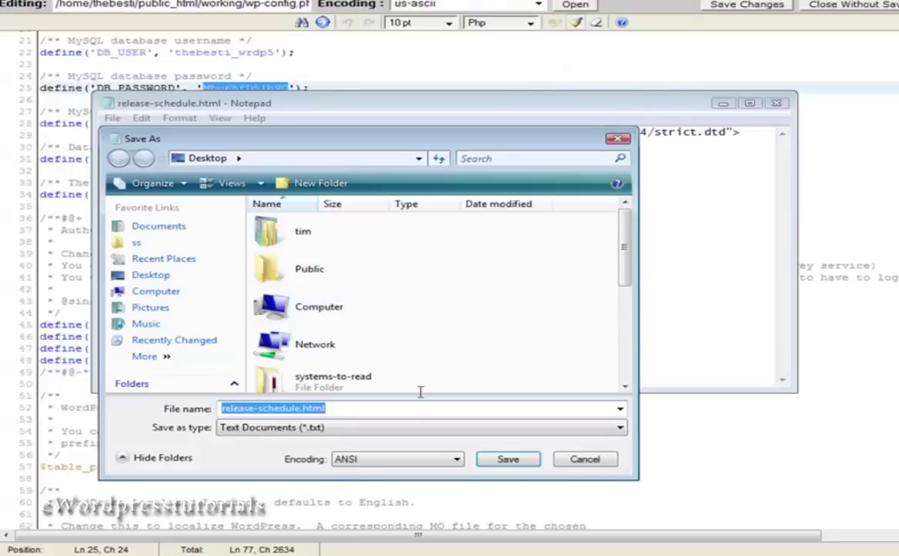
{"action": "left_click", "coordinate": [370, 411]}
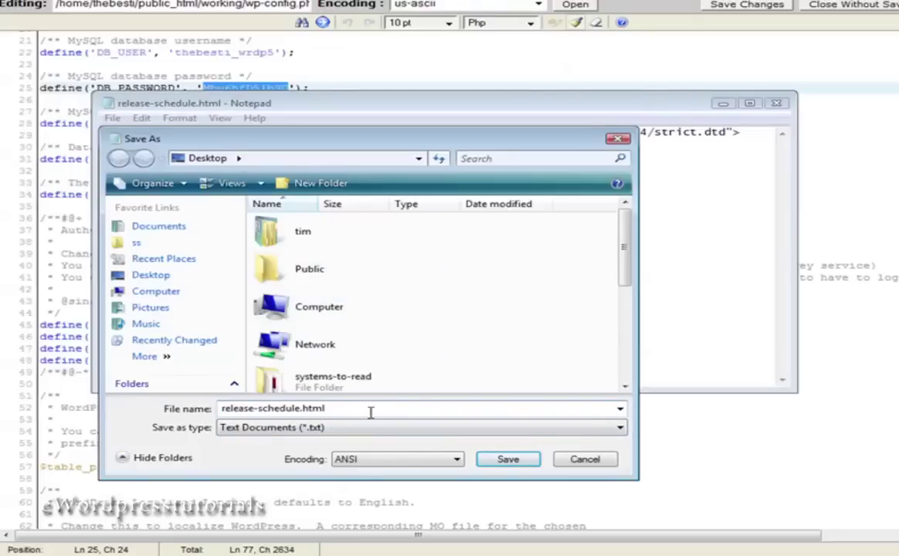
{"action": "key", "text": "BackSpace"}
{"action": "key", "text": "BackSpace"}
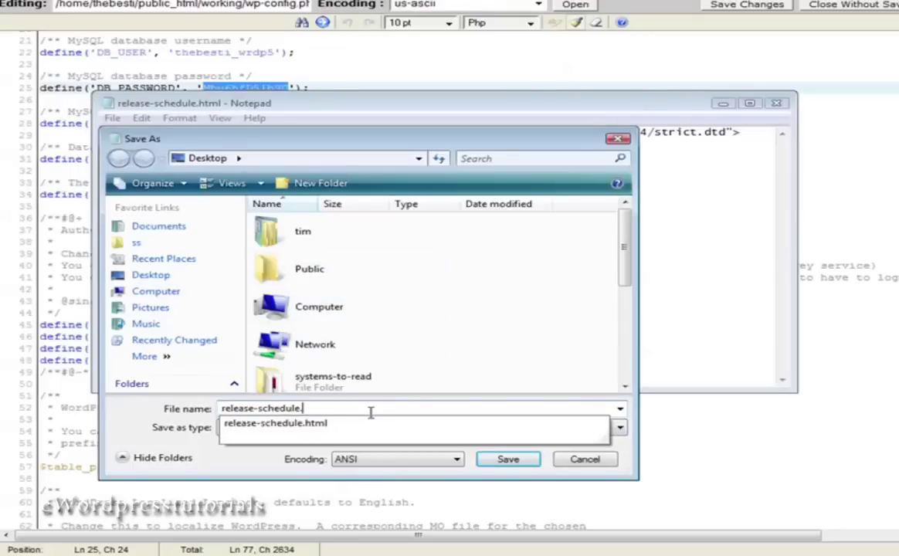
{"action": "type", "text": "php"}
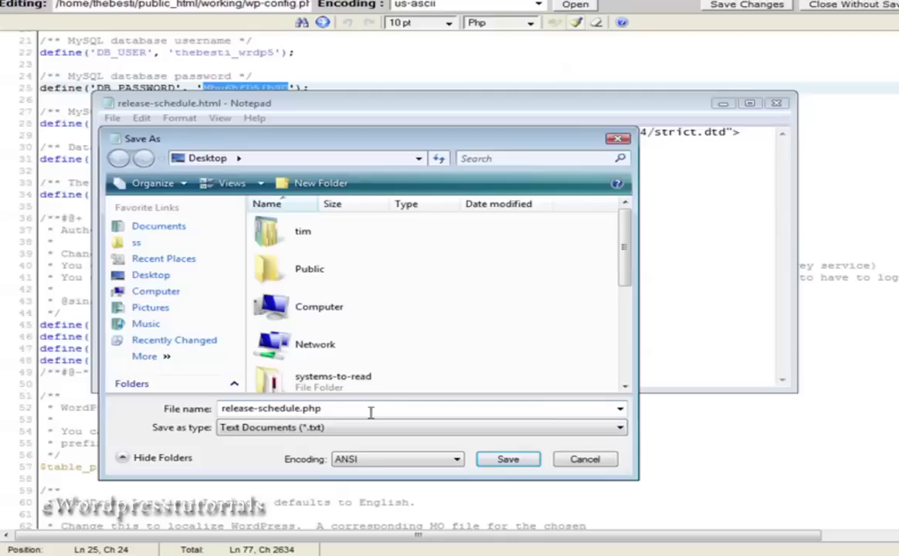
{"action": "left_click", "coordinate": [336, 430]}
{"action": "left_click", "coordinate": [333, 447]}
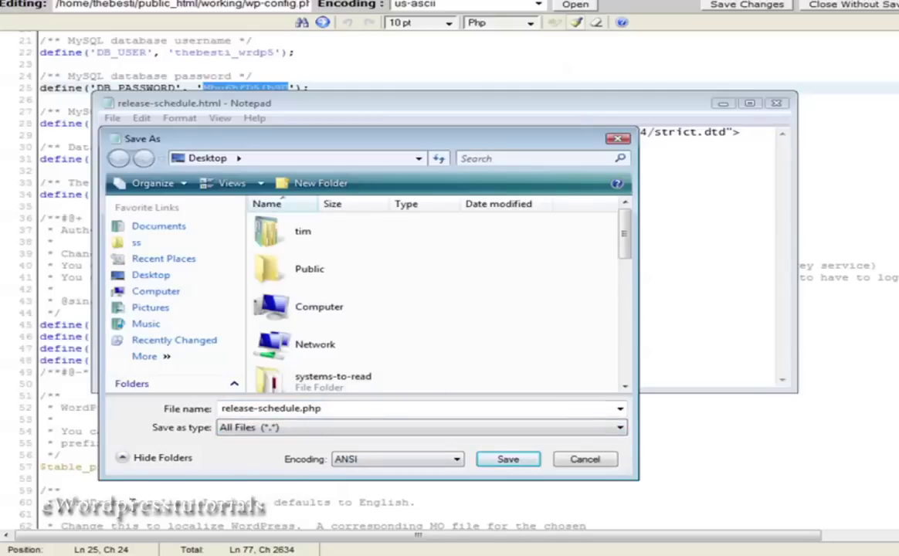
{"action": "left_click", "coordinate": [526, 459]}
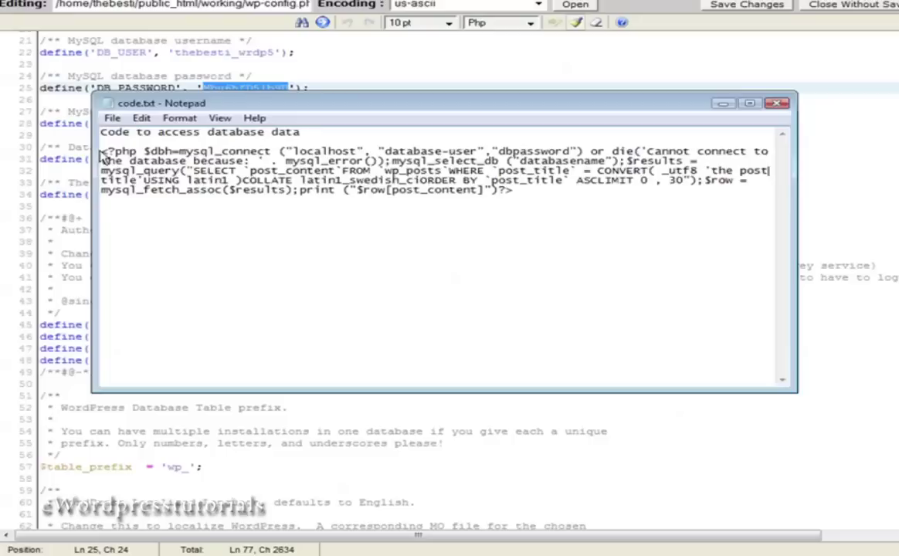
Copy the PHP code block from code.txt and paste it on a new line below the h1 heading.
{"action": "left_click_drag", "start_coordinate": [101, 151], "coordinate": [562, 197]}
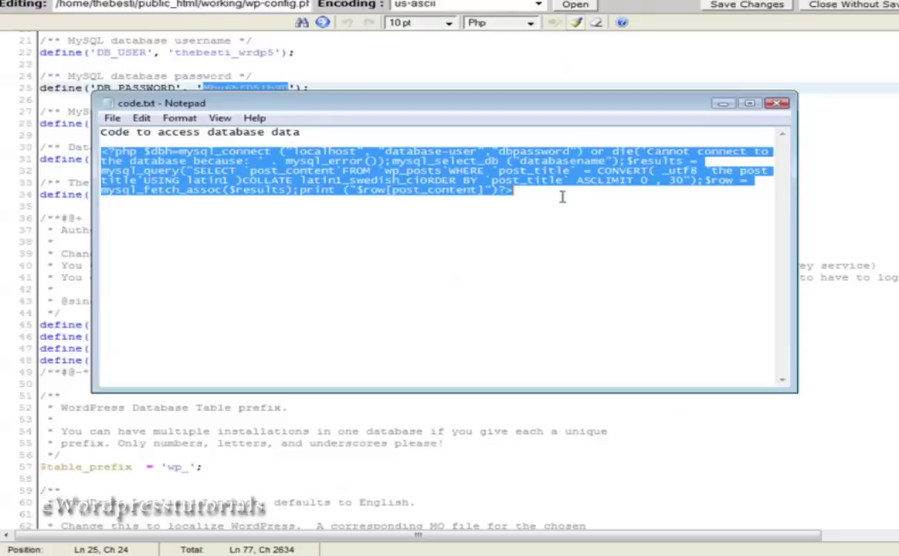
{"action": "right_click", "coordinate": [446, 176]}
{"action": "left_click", "coordinate": [450, 209]}
{"action": "left_click", "coordinate": [724, 105]}
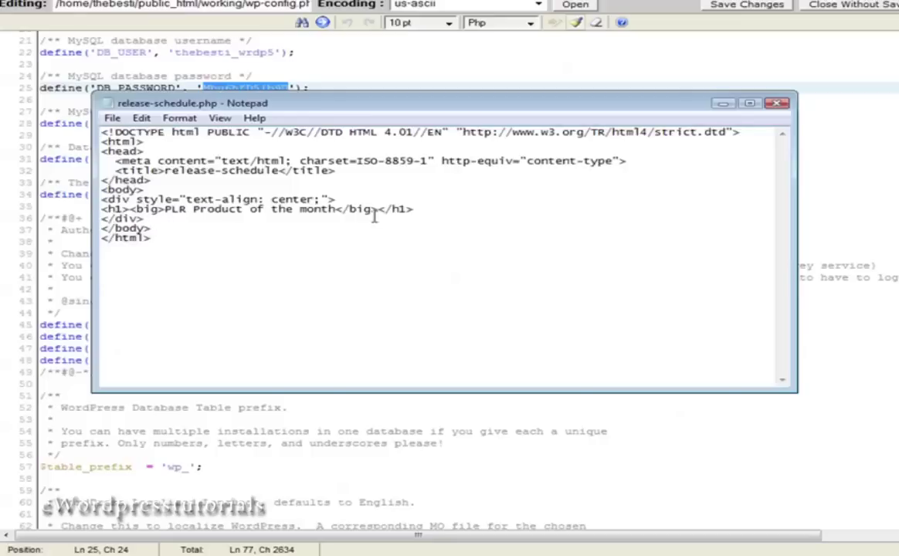
{"action": "left_click", "coordinate": [430, 210]}
{"action": "key", "text": "Return"}
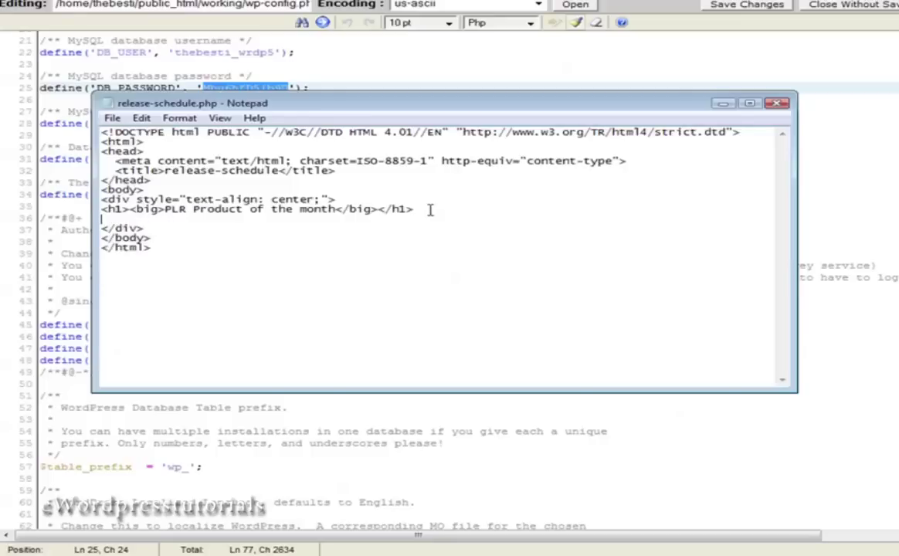
{"action": "key", "text": "ctrl+v"}
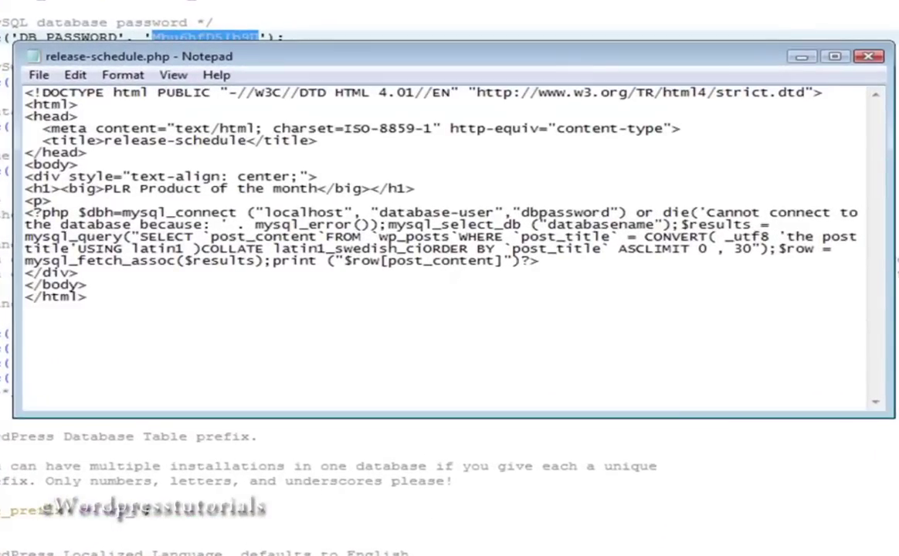
Copy the database name from the dbinfo.txt notes.
{"action": "left_click", "coordinate": [100, 553]}
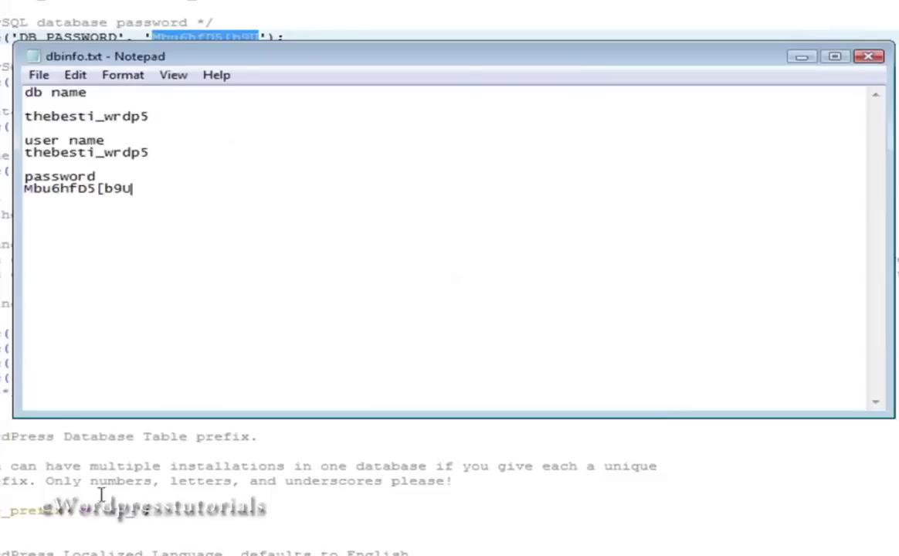
{"action": "left_click_drag", "start_coordinate": [151, 118], "coordinate": [20, 114]}
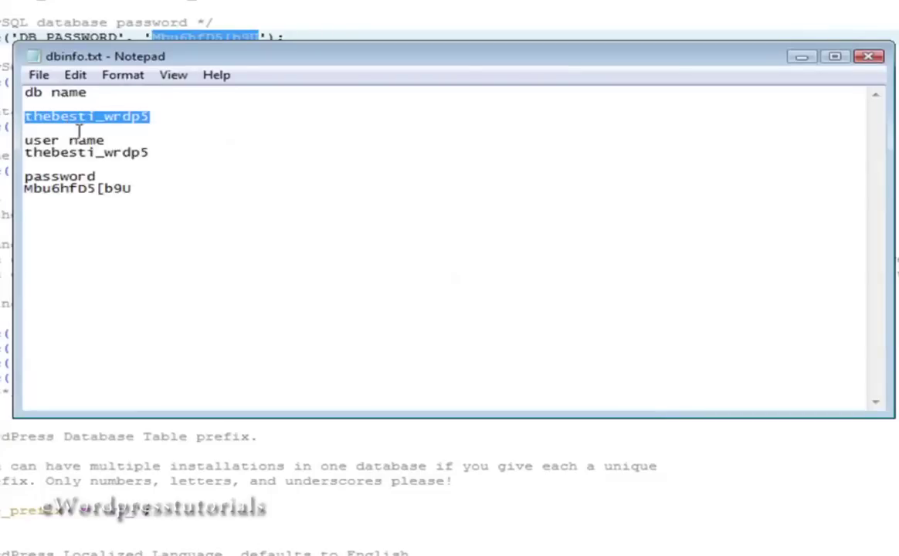
{"action": "left_click", "coordinate": [143, 151]}
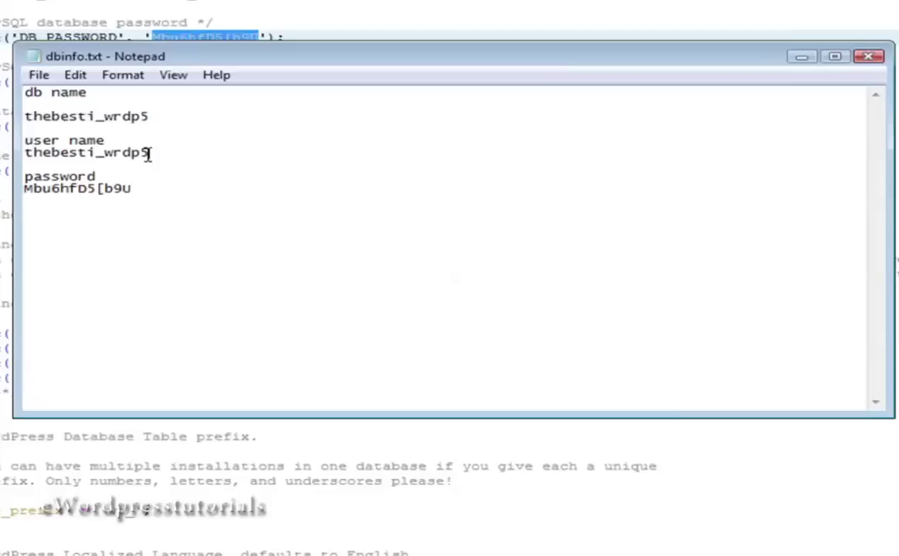
{"action": "left_click_drag", "start_coordinate": [152, 117], "coordinate": [12, 114]}
{"action": "right_click", "coordinate": [89, 114]}
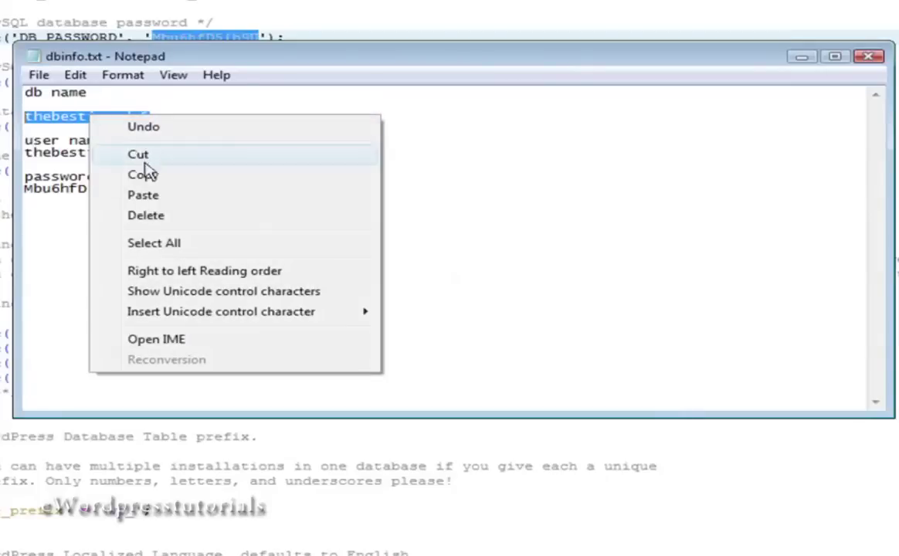
{"action": "left_click", "coordinate": [207, 173]}
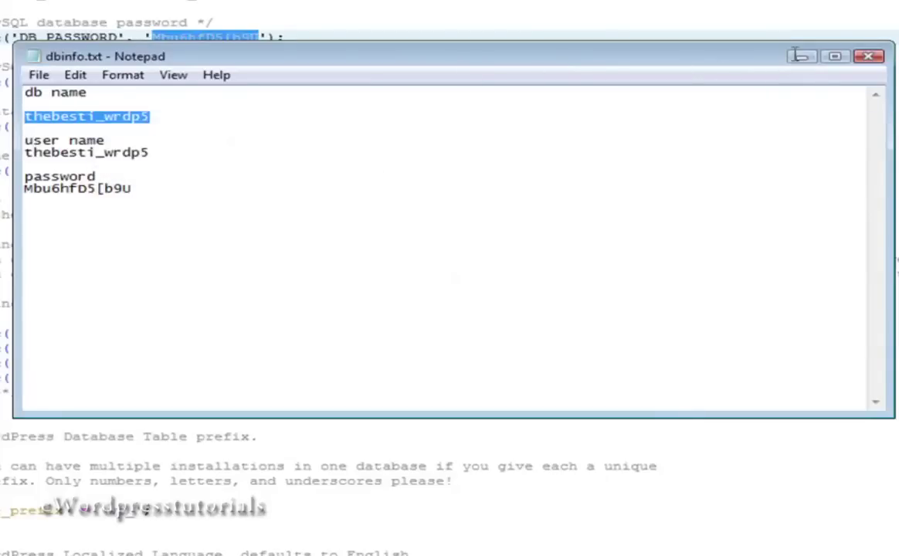
{"action": "left_click", "coordinate": [800, 57]}
Paste the real database name over the database-user and databasename placeholders.
{"action": "left_click_drag", "start_coordinate": [495, 213], "coordinate": [382, 212]}
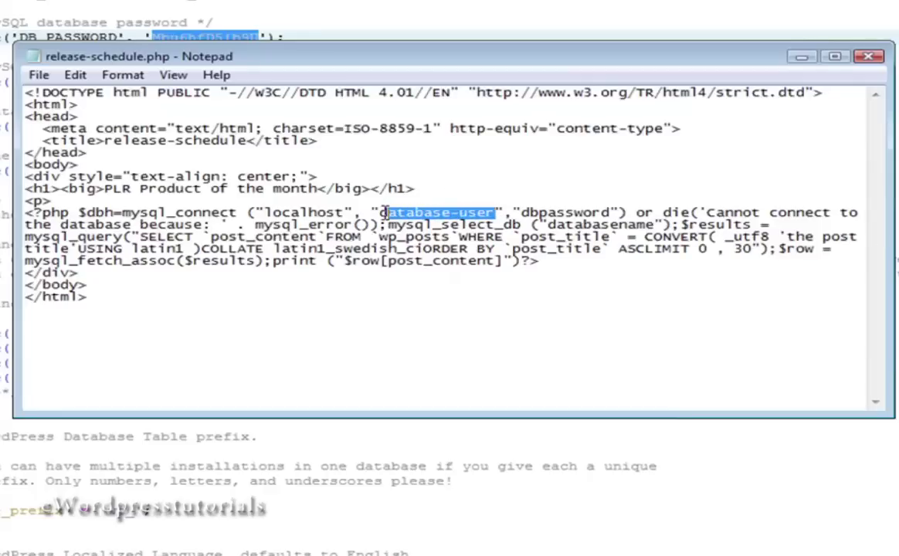
{"action": "right_click", "coordinate": [386, 195]}
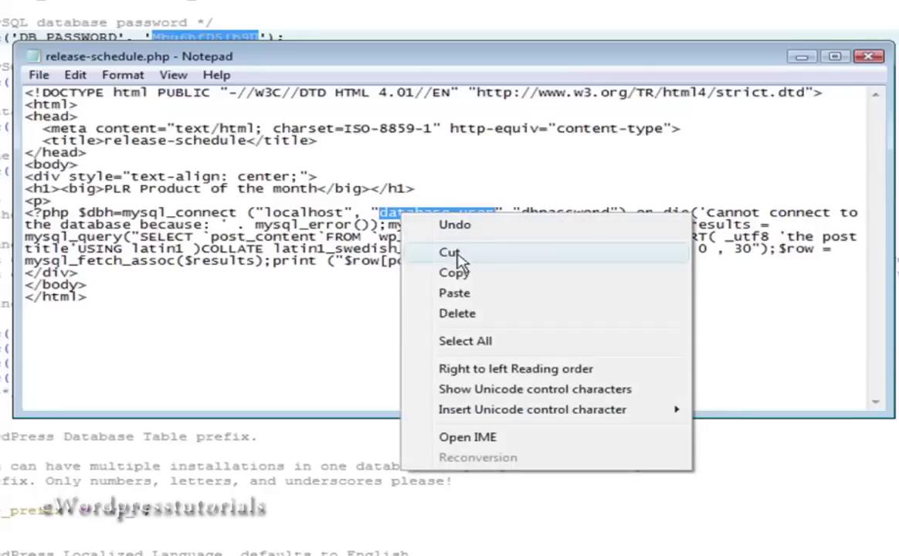
{"action": "left_click", "coordinate": [420, 297]}
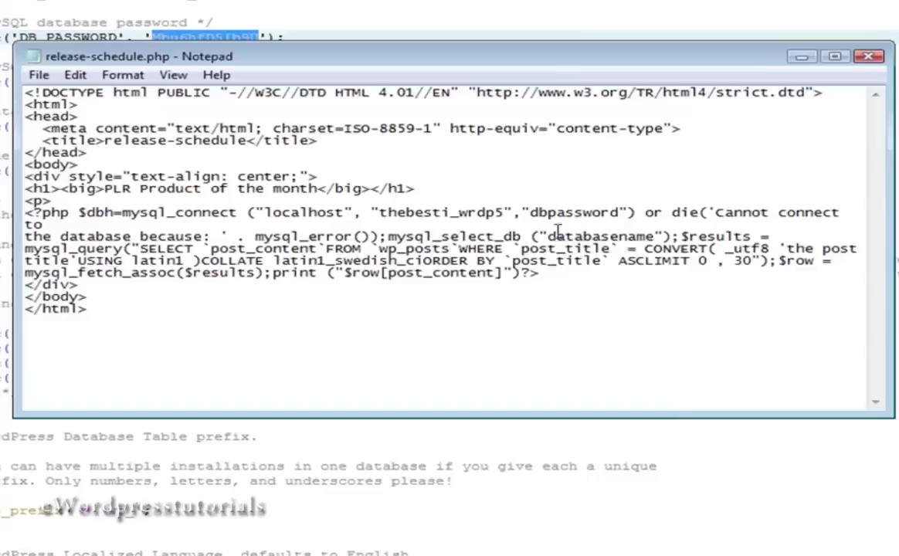
{"action": "left_click_drag", "start_coordinate": [546, 235], "coordinate": [645, 248]}
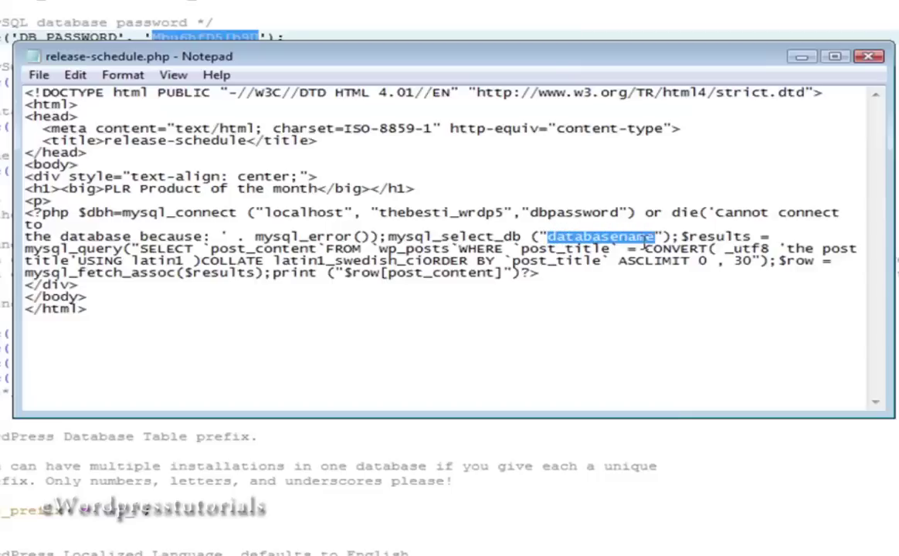
{"action": "right_click", "coordinate": [580, 225]}
{"action": "left_click", "coordinate": [622, 320]}
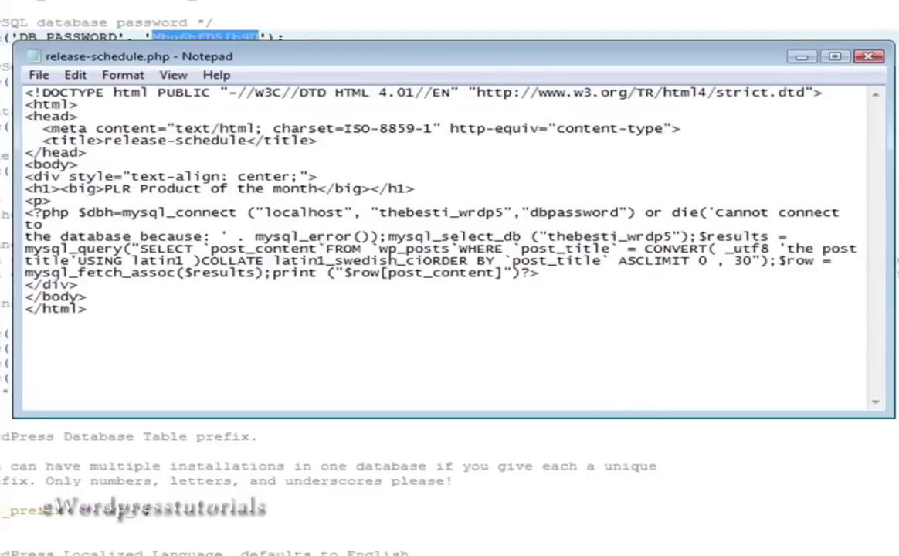
Copy the database password from dbinfo.txt and paste it over the dbpassword placeholder.
{"action": "key", "text": "alt+Tab"}
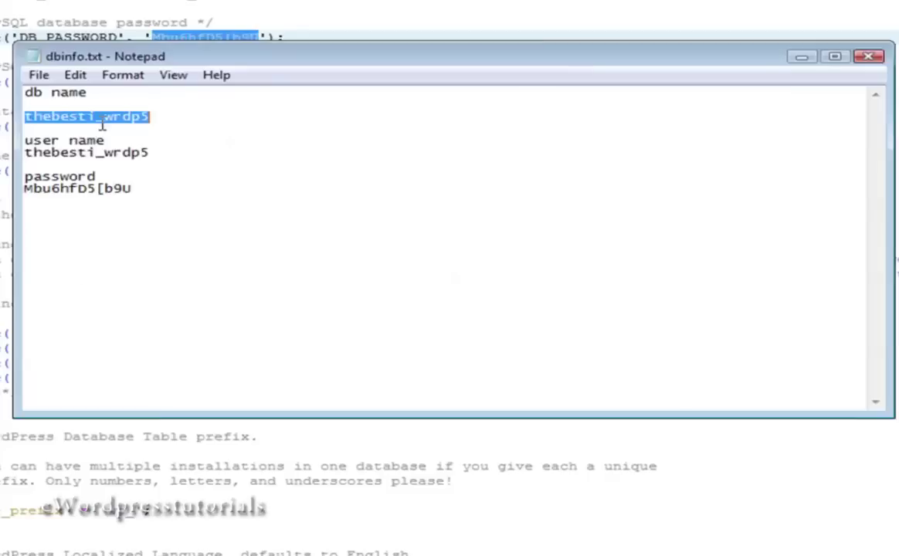
{"action": "left_click_drag", "start_coordinate": [132, 190], "coordinate": [21, 192]}
{"action": "right_click", "coordinate": [84, 193]}
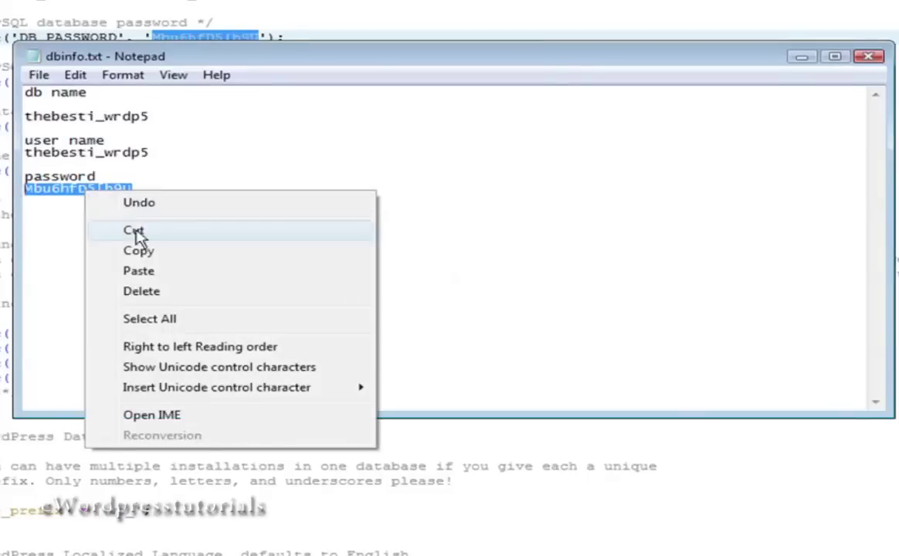
{"action": "left_click", "coordinate": [141, 248]}
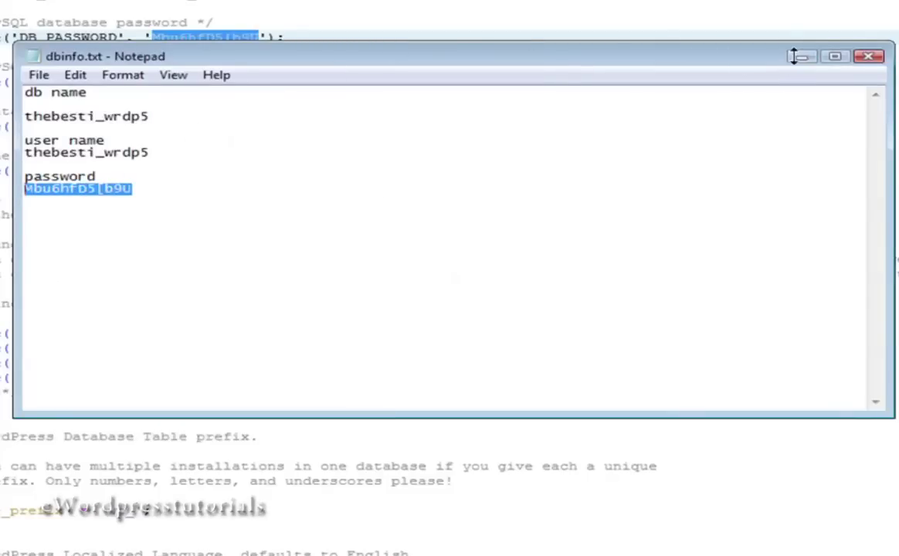
{"action": "key", "text": "alt+Tab"}
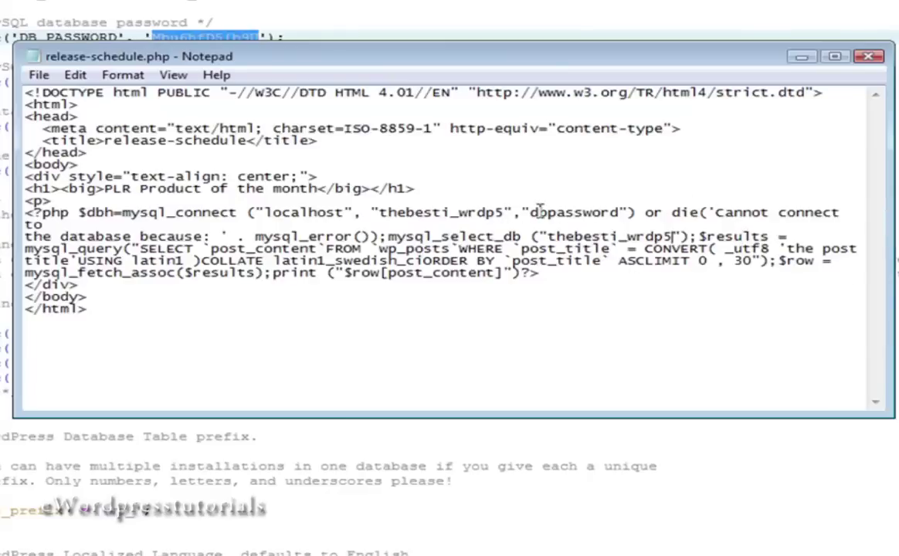
{"action": "left_click_drag", "start_coordinate": [530, 215], "coordinate": [619, 213]}
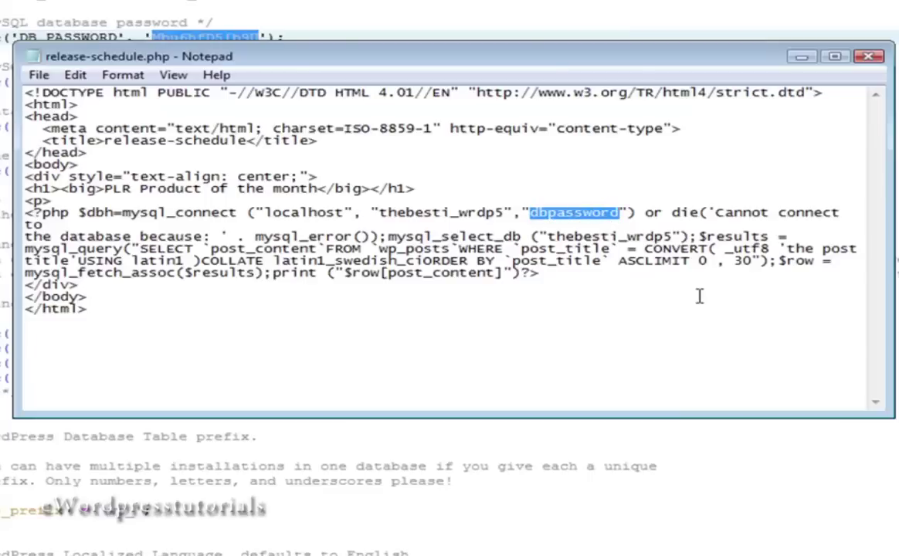
{"action": "key", "text": "ctrl+v"}
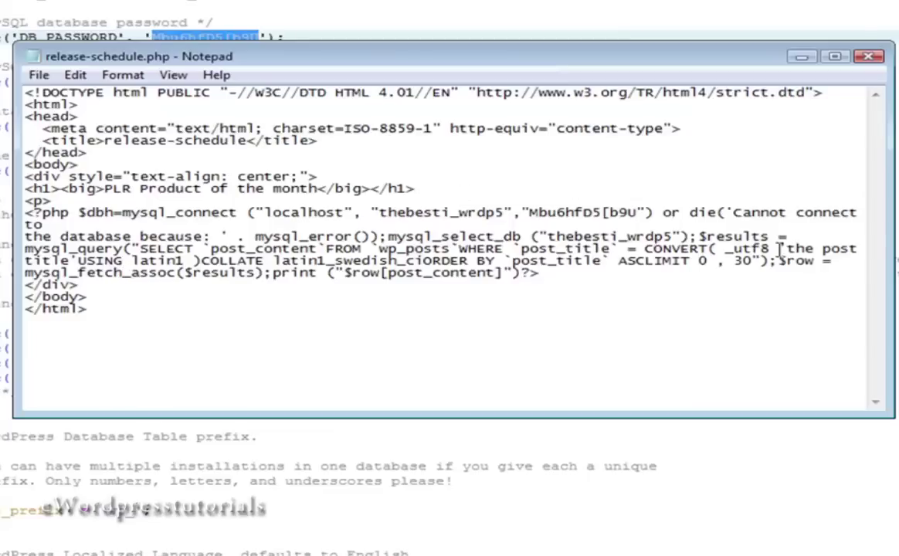
Replace 'the post title' in the SQL query with Release Schedule and save the file.
{"action": "left_click_drag", "start_coordinate": [786, 248], "coordinate": [71, 264]}
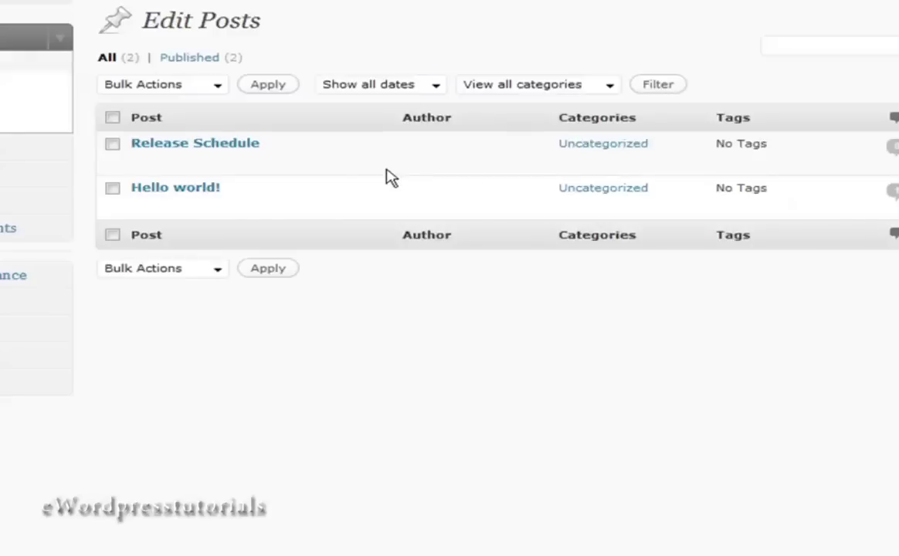
{"action": "mouse_move", "coordinate": [140, 155]}
{"action": "key", "text": "alt+Tab"}
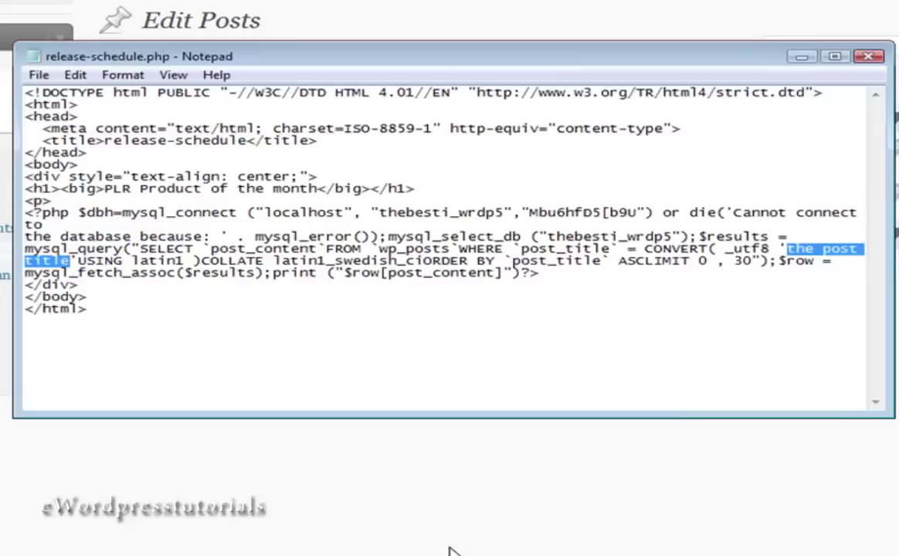
{"action": "type", "text": "Re"}
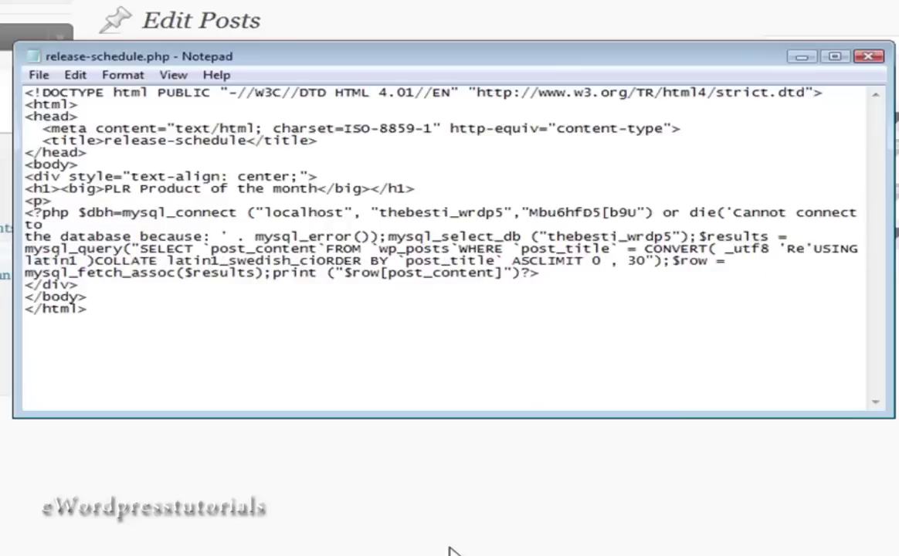
{"action": "type", "text": "lease Sc"}
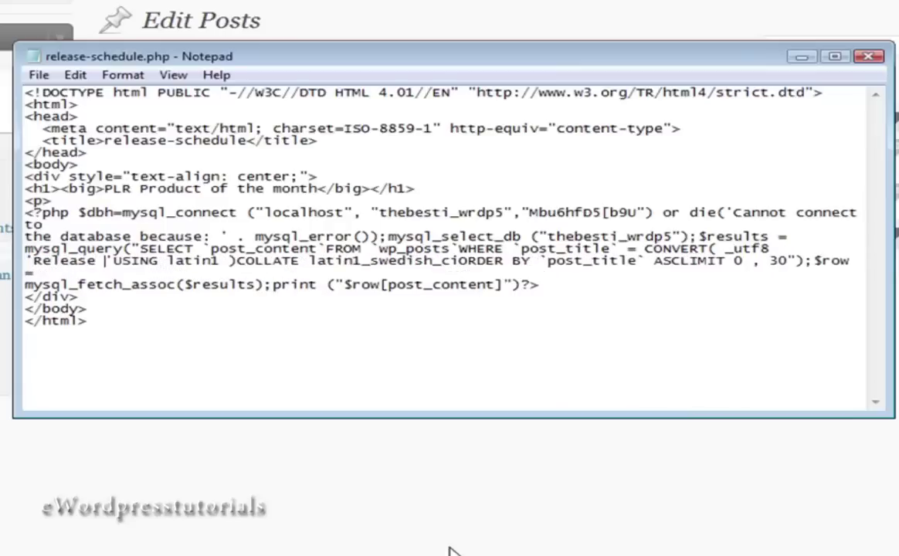
{"action": "type", "text": "hedul"}
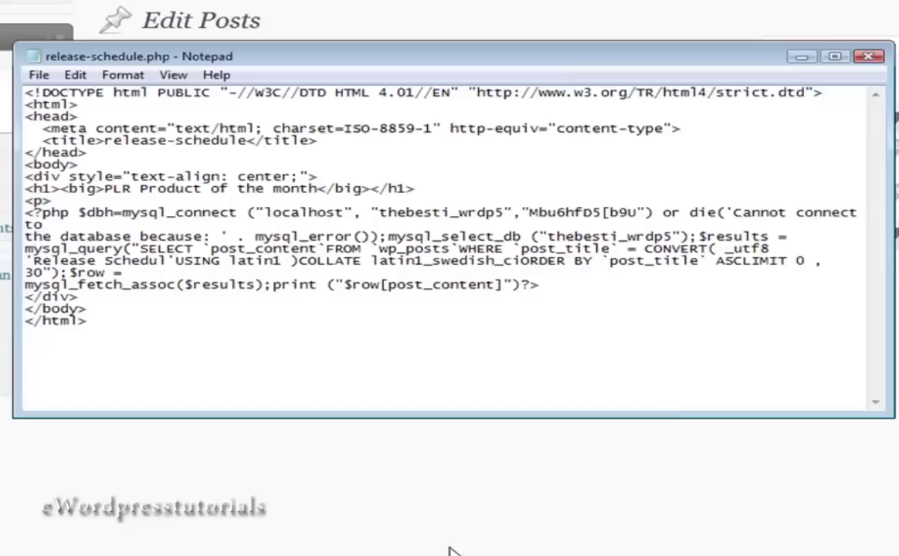
{"action": "type", "text": "e"}
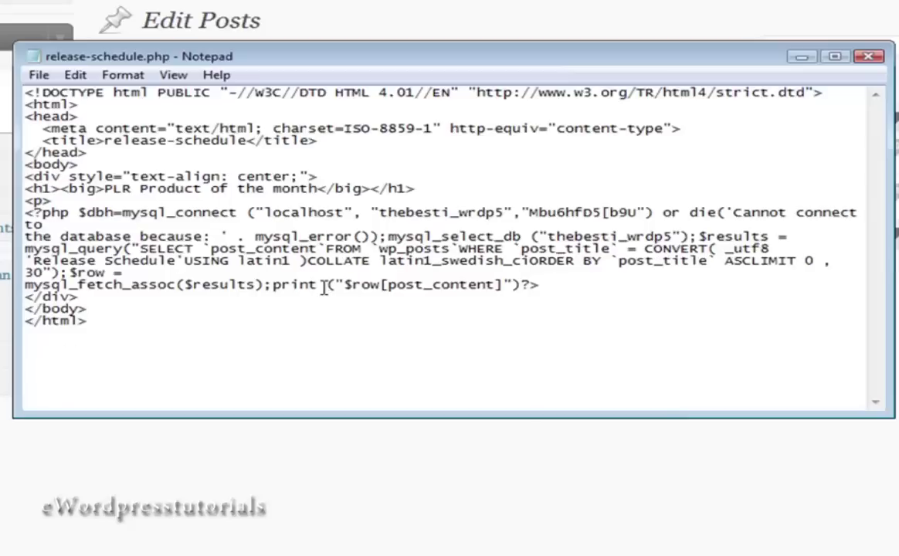
{"action": "left_click", "coordinate": [39, 75]}
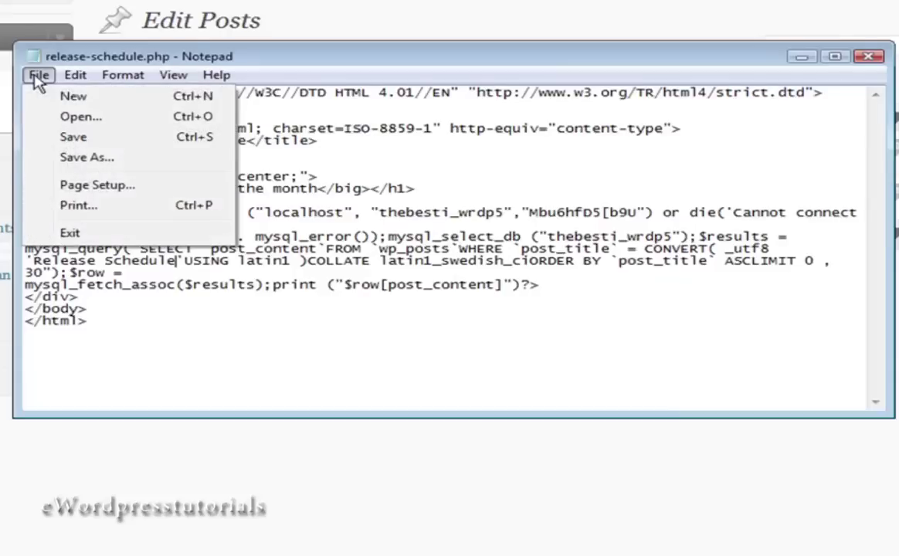
{"action": "left_click", "coordinate": [65, 138]}
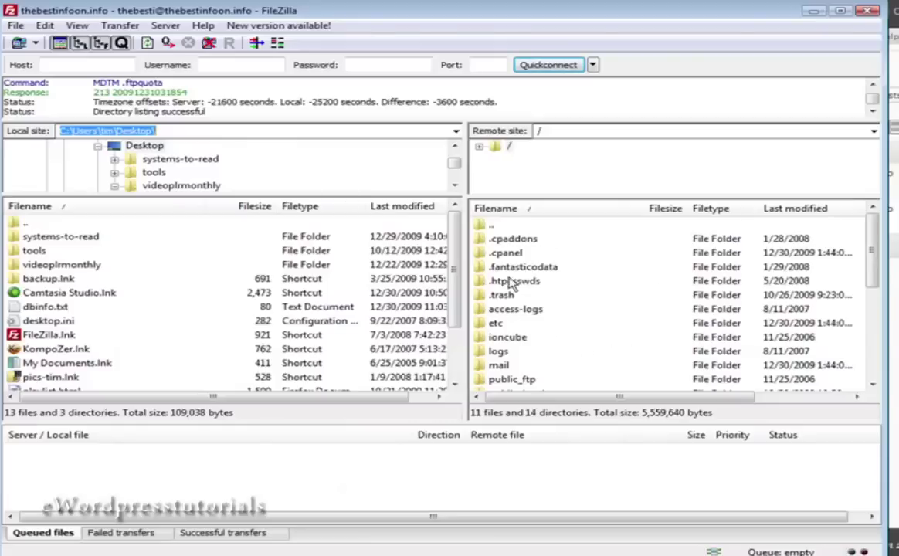
Open the public_html folder in FileZilla's remote pane.
{"action": "left_click", "coordinate": [508, 226]}
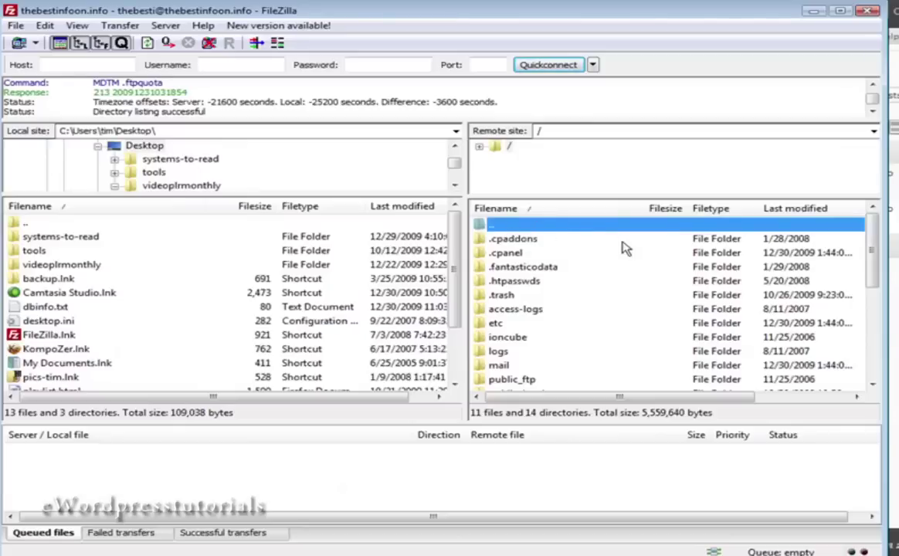
{"action": "left_click", "coordinate": [523, 386]}
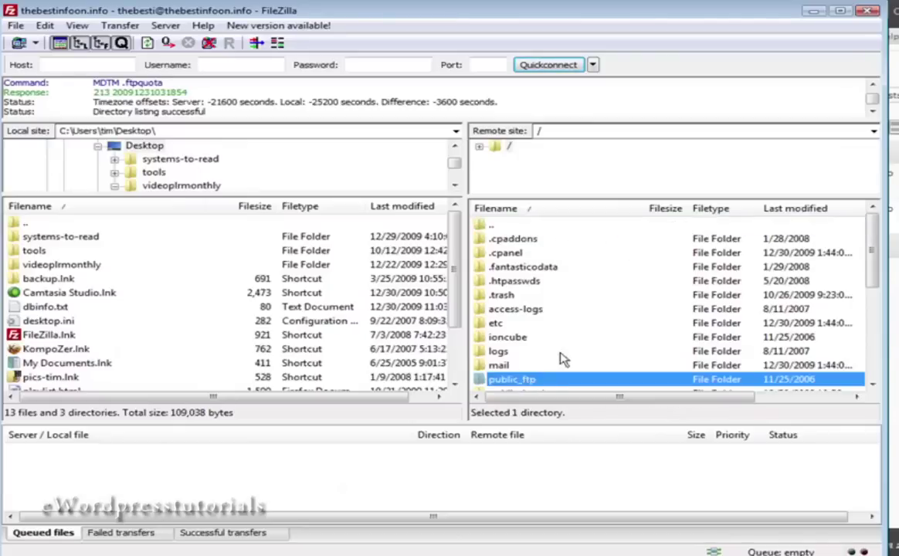
{"action": "scroll", "coordinate": [566, 356], "scroll_direction": "down", "scroll_amount": 1}
{"action": "double_click", "coordinate": [548, 353]}
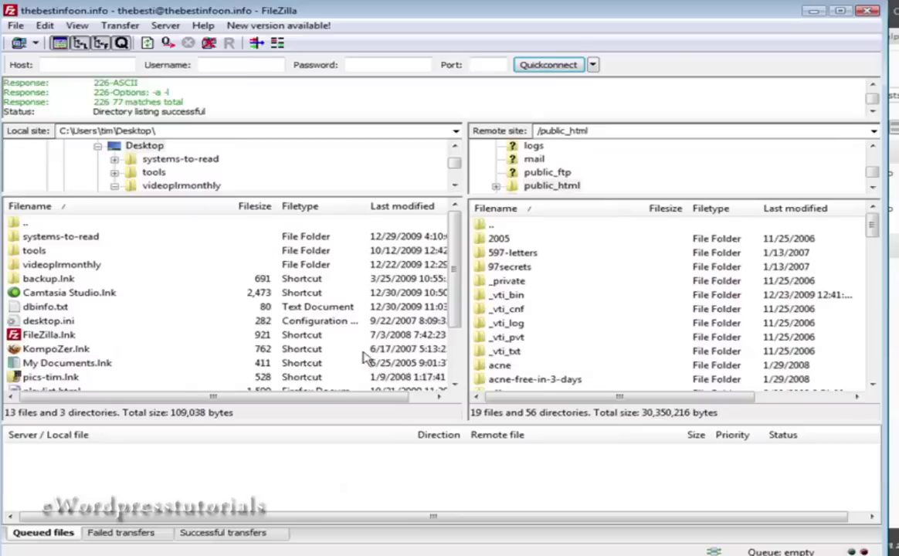
Upload release-schedule.php from the local Desktop listing to public_html.
{"action": "left_click", "coordinate": [112, 363]}
{"action": "scroll", "coordinate": [120, 363], "scroll_direction": "down", "scroll_amount": 2}
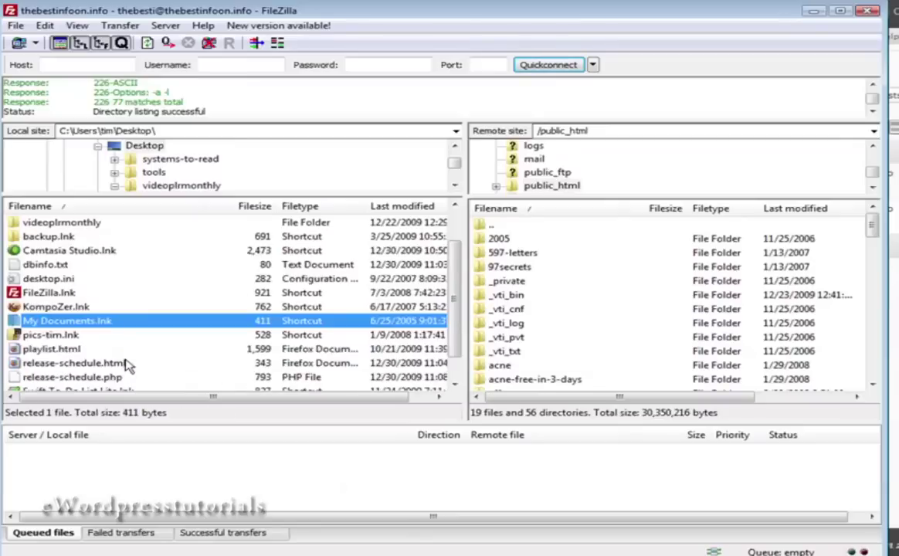
{"action": "left_click", "coordinate": [82, 351]}
{"action": "right_click", "coordinate": [83, 354]}
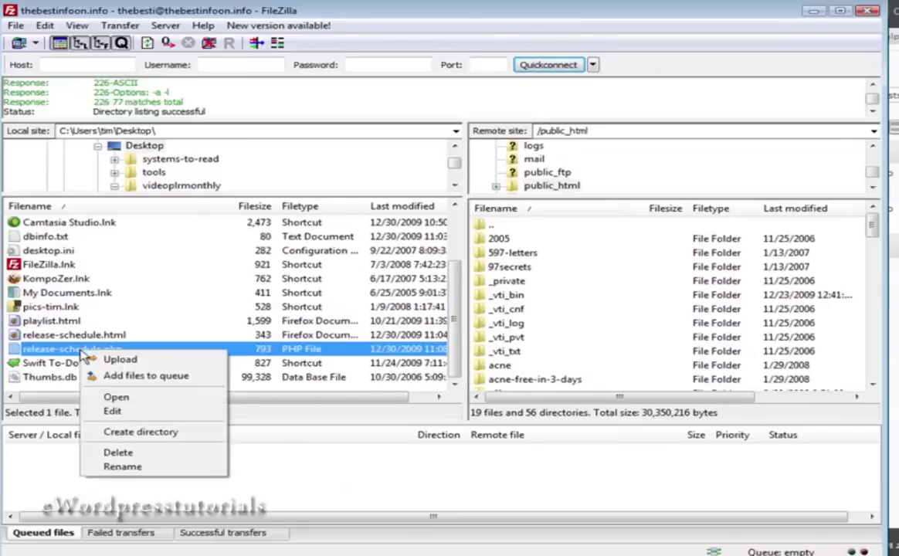
{"action": "left_click", "coordinate": [91, 359]}
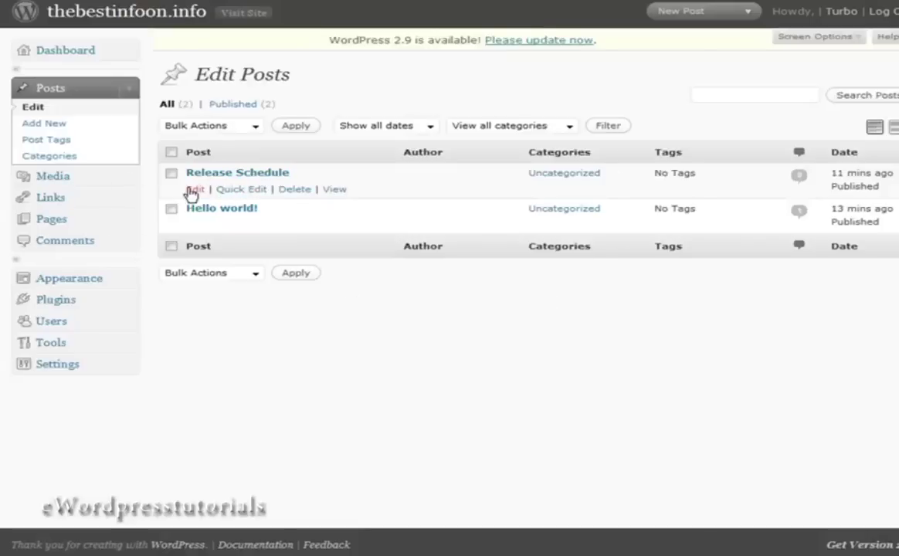
Open the Release Schedule post from the Edit Posts list.
{"action": "left_click", "coordinate": [191, 191]}
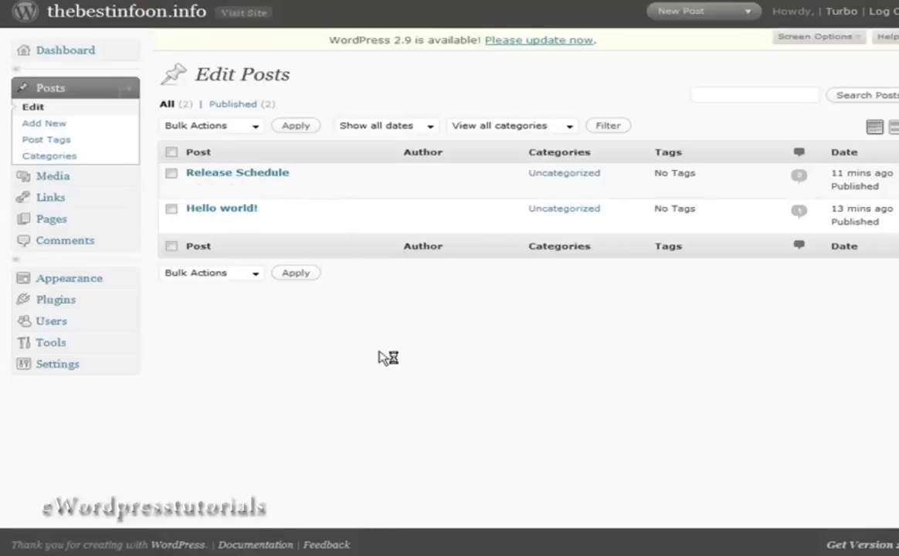